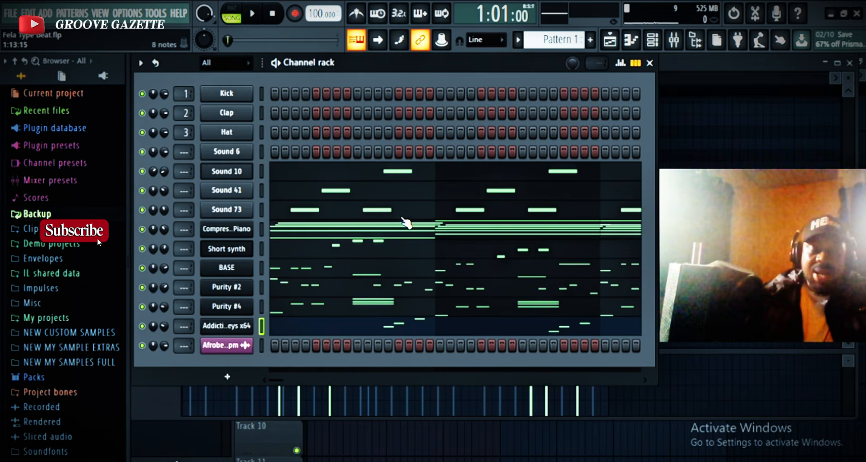
Play the beat for a listen, and rename the Compressed Piano channel as Chord.
key("space")
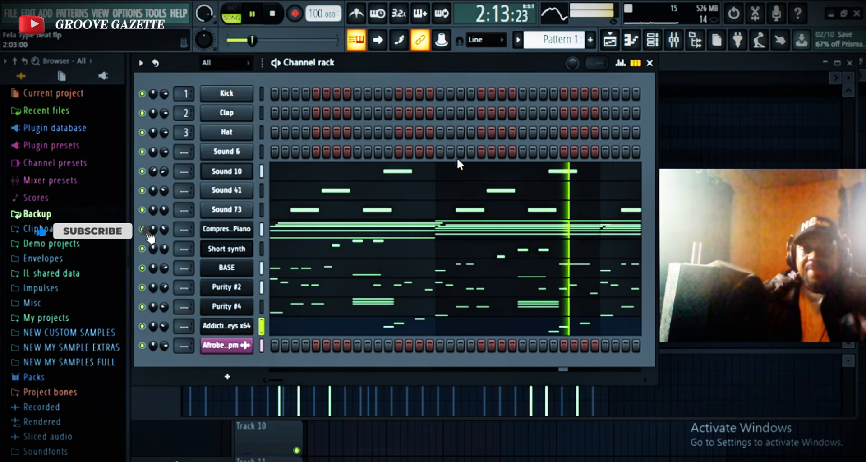
key("space")
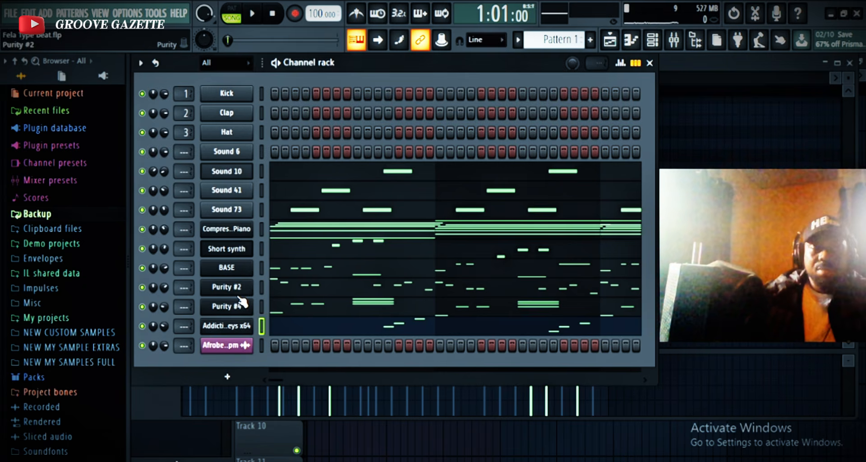
right_click(254, 226)
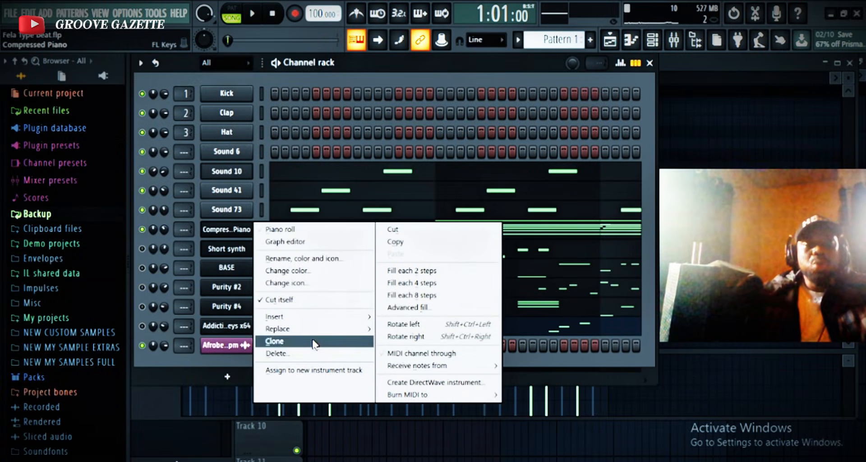
left_click(313, 258)
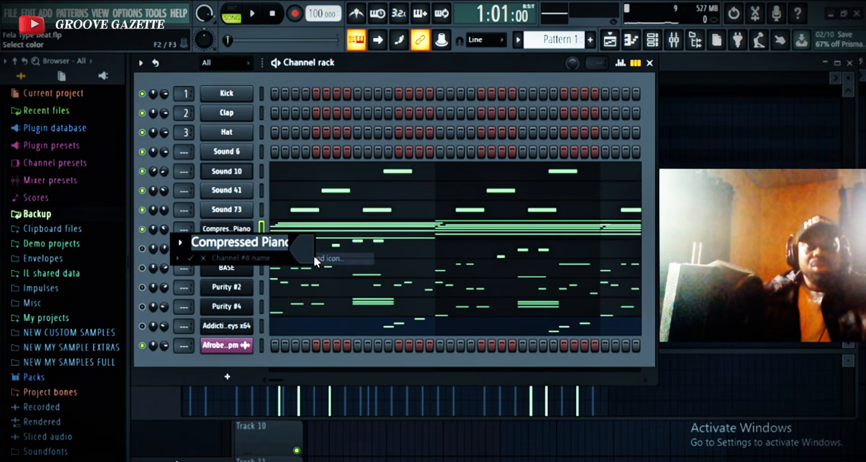
type("Chord")
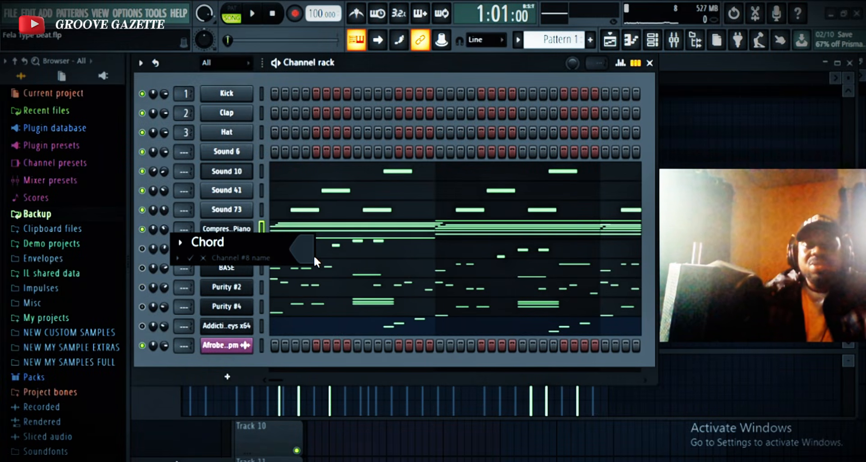
key("Return")
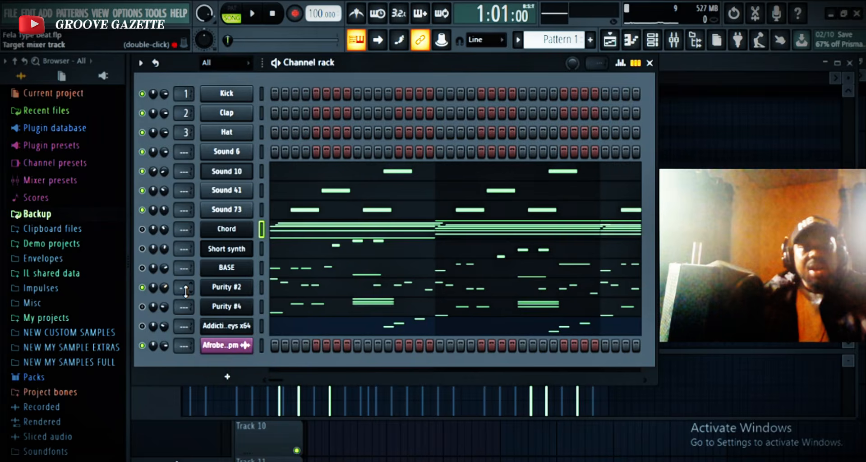
Audition the Purity #2 channel with the other melodic channels muted, and rename it as GUITAR.
key("space")
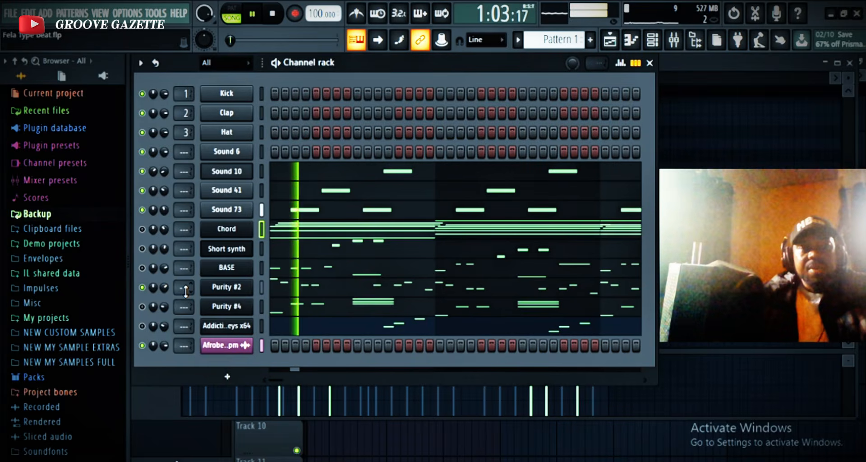
key("space")
right_click(244, 288)
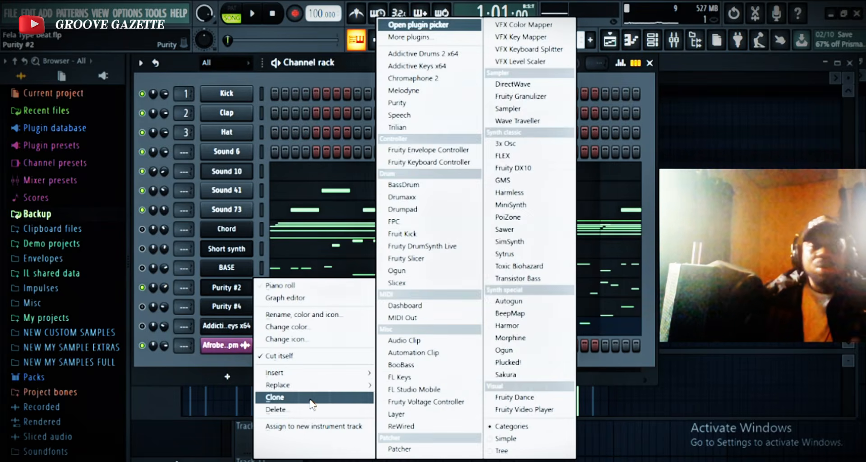
left_click(319, 315)
type("GUITAR")
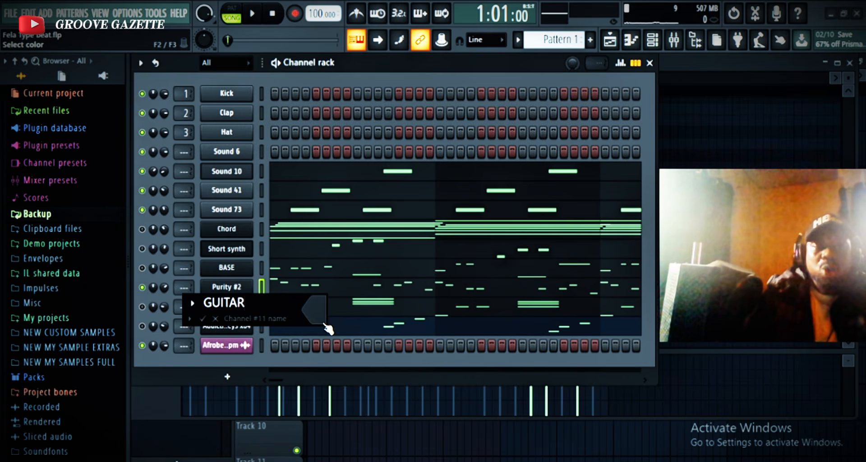
key("Return")
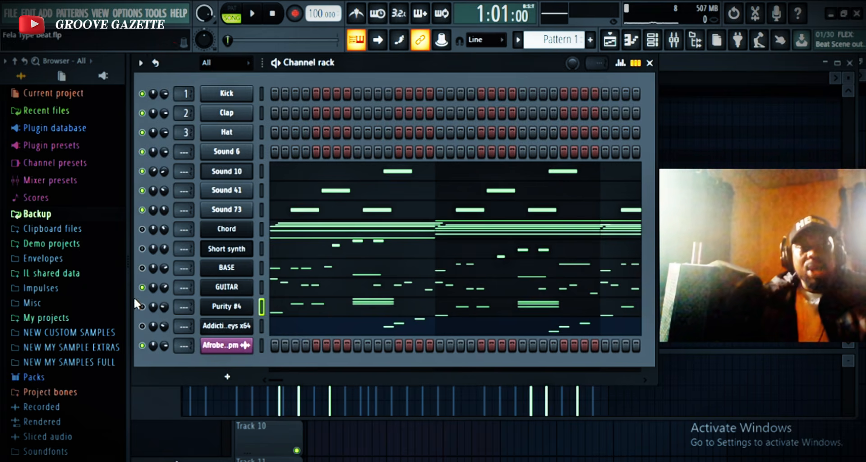
After auditioning Purity #4 with GUITAR muted, rename it as Slow synth and the Addictive Keys channel as Appergio.
key("space")
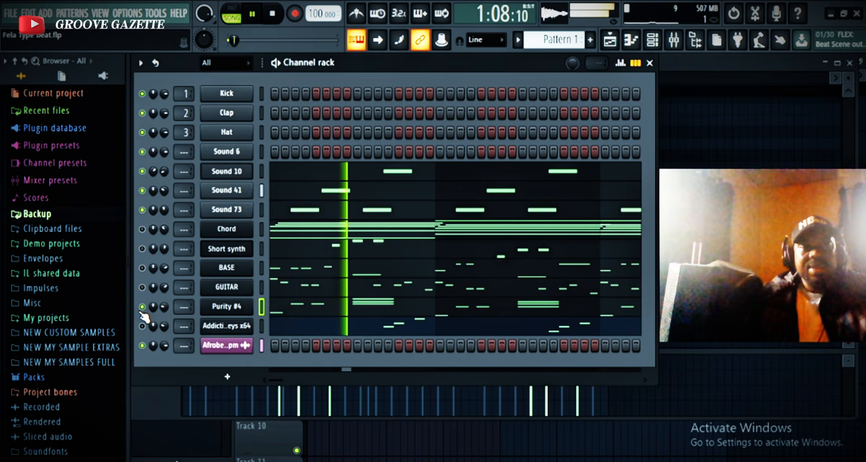
key("space")
right_click(222, 308)
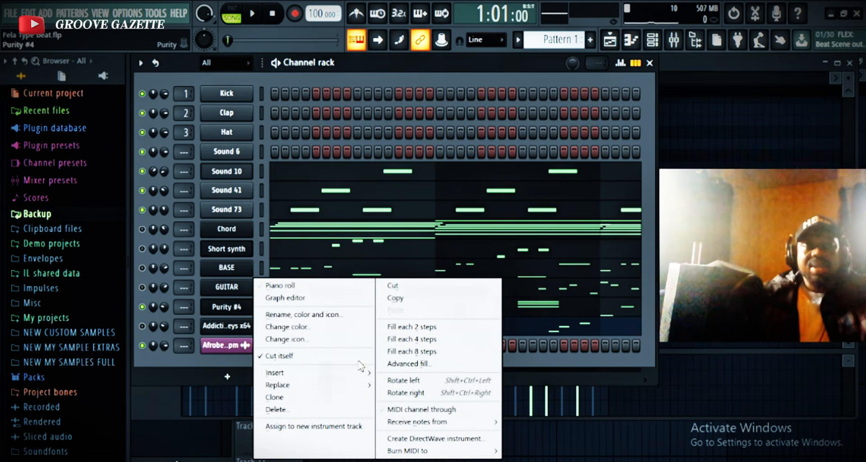
left_click(367, 318)
type("Slow sy")
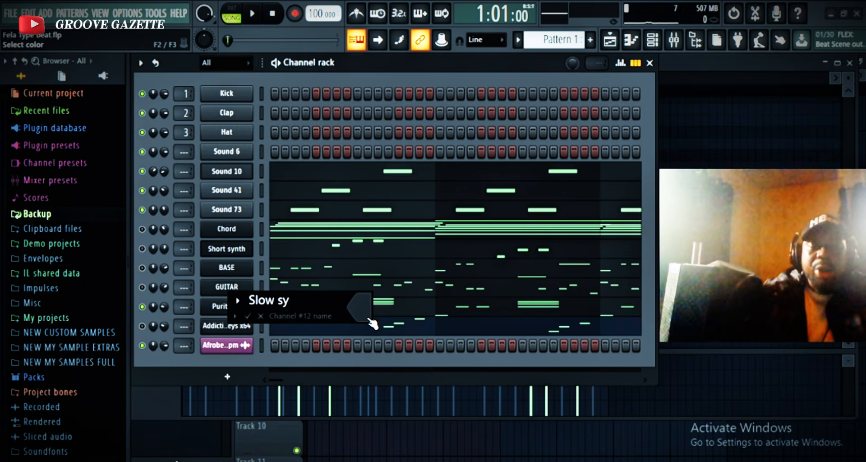
type("nth")
key("Return")
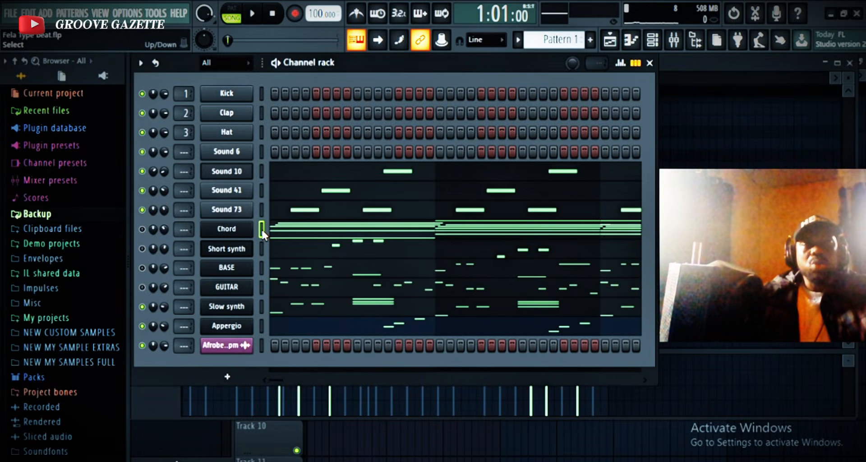
Move the Chord channel's notes from Pattern 1 into the empty Pattern 2.
key("ctrl+x")
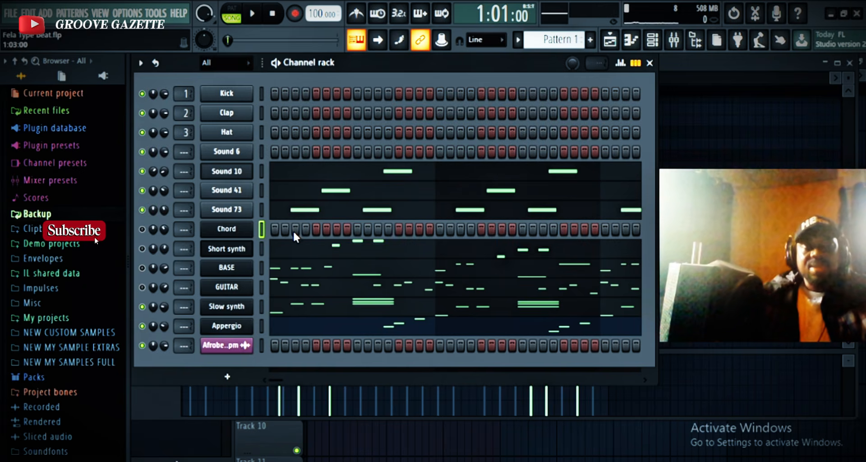
scroll(572, 44, "down", 1)
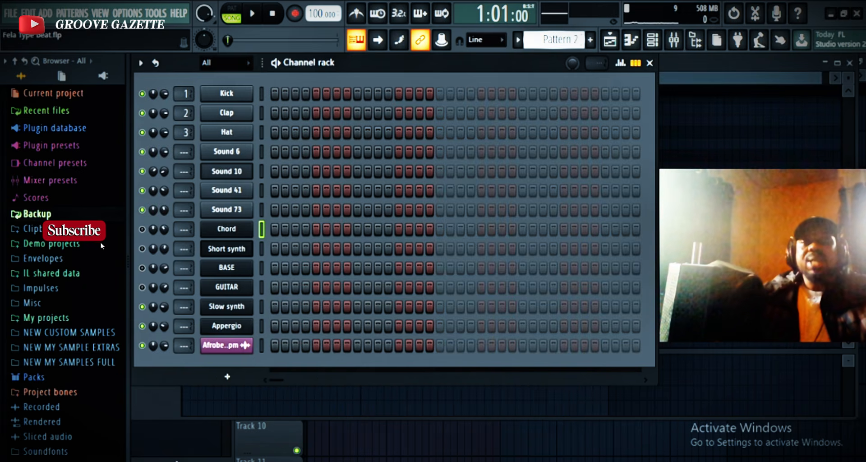
key("ctrl+v")
Rename Pattern 2 as CHORD.
left_click(568, 43)
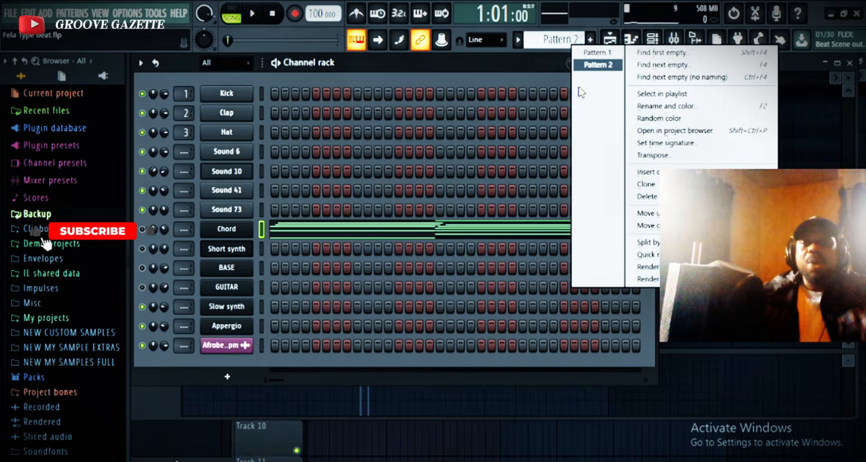
left_click(567, 43)
left_click(546, 40)
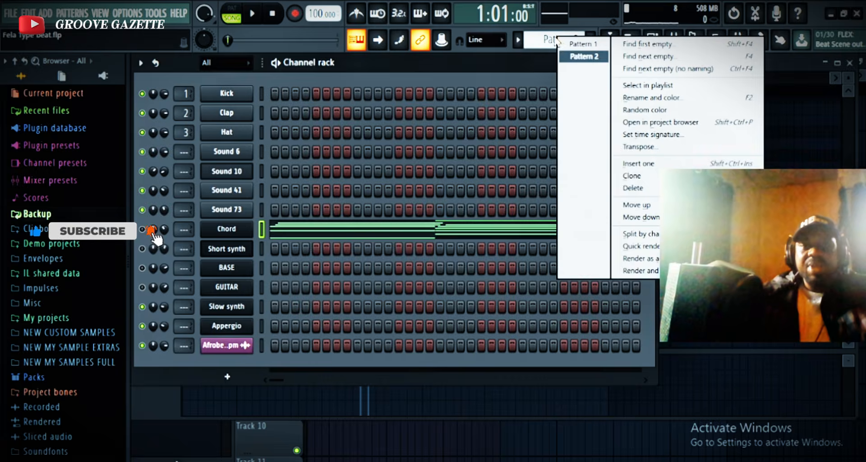
left_click(652, 100)
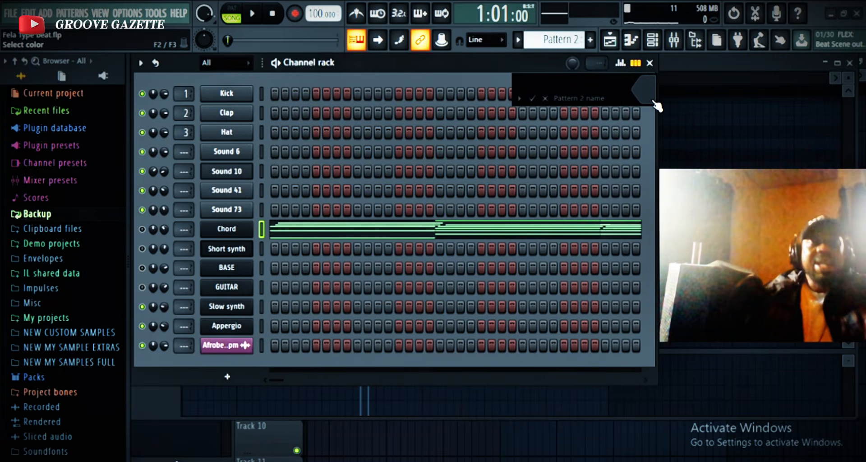
type("CHORD")
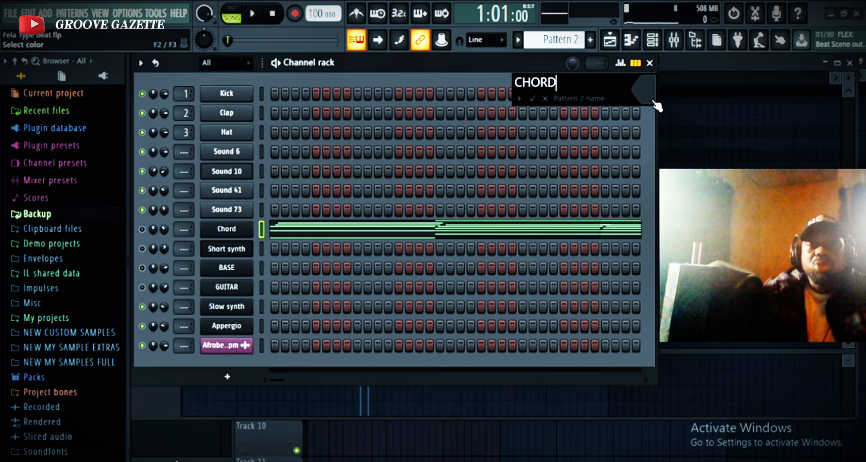
key("Return")
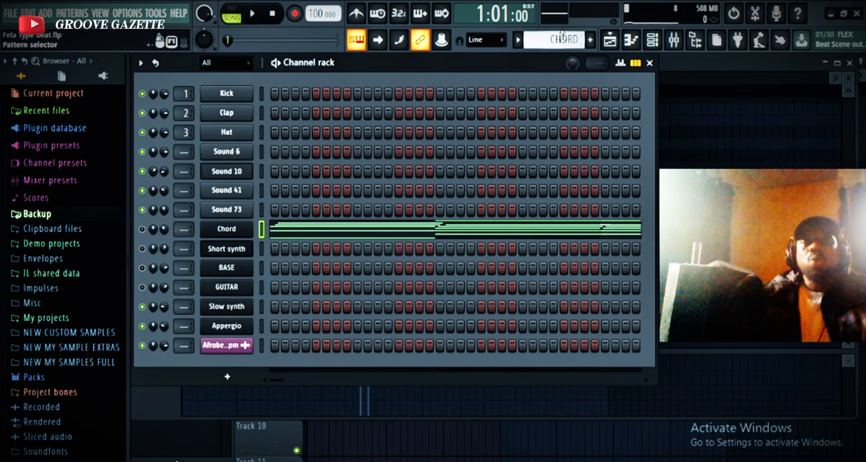
Return to Pattern 1 and move the Short synth channel's notes into the empty Pattern 3.
key("KP_Subtract")
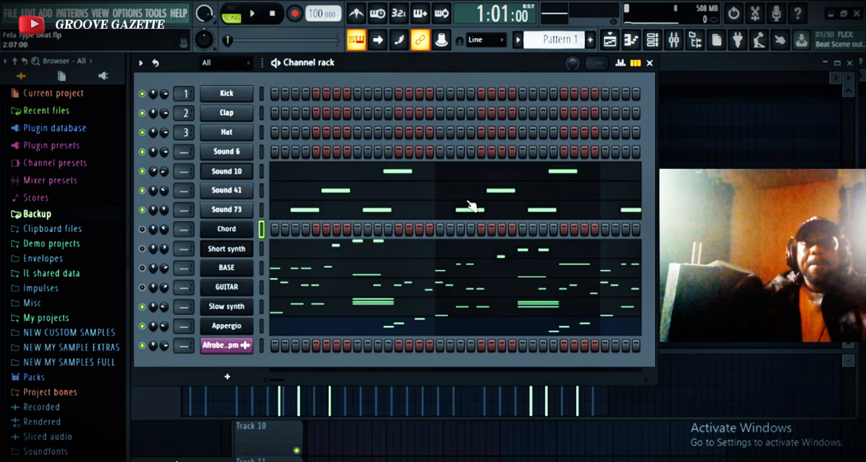
left_click(264, 250)
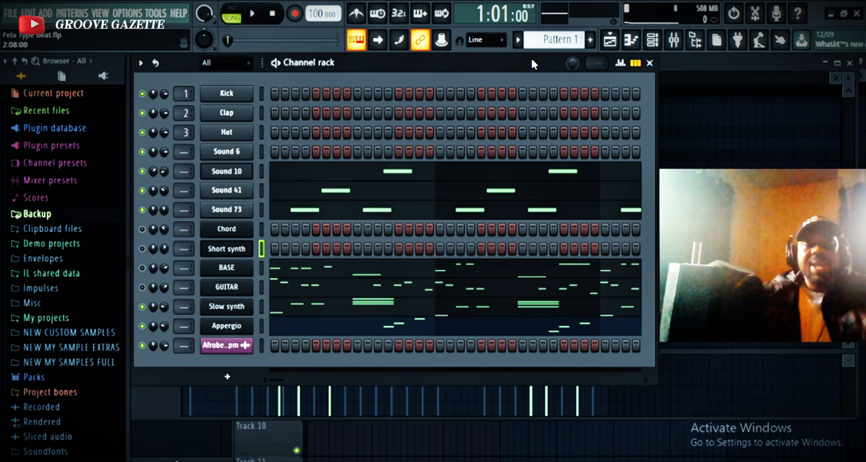
left_click_drag(555, 40, 555, 49)
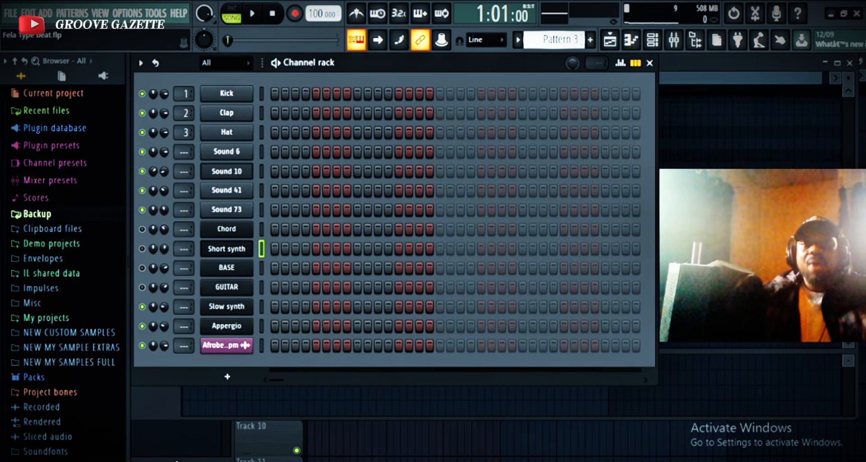
Rename Pattern 3 as SHORT SYTnth.
left_click(560, 41)
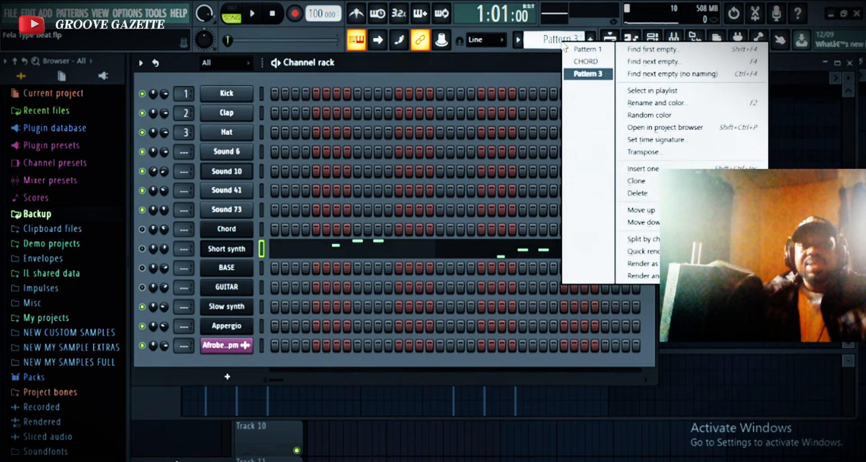
left_click(674, 103)
type("SHO")
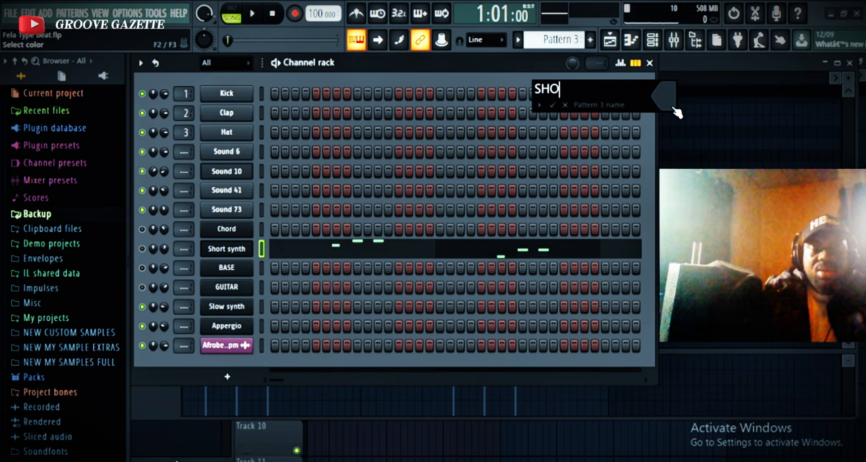
type("RT")
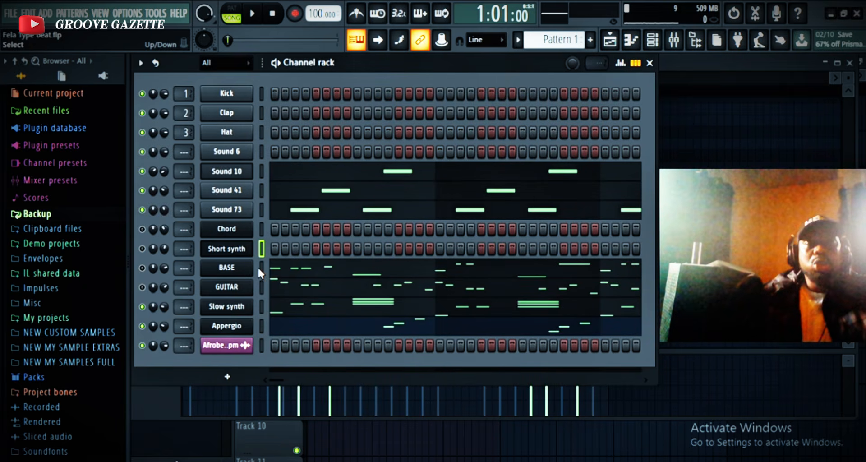
Move the BASE channel's notes from Pattern 1 into the empty Pattern 4.
key("ctrl+x")
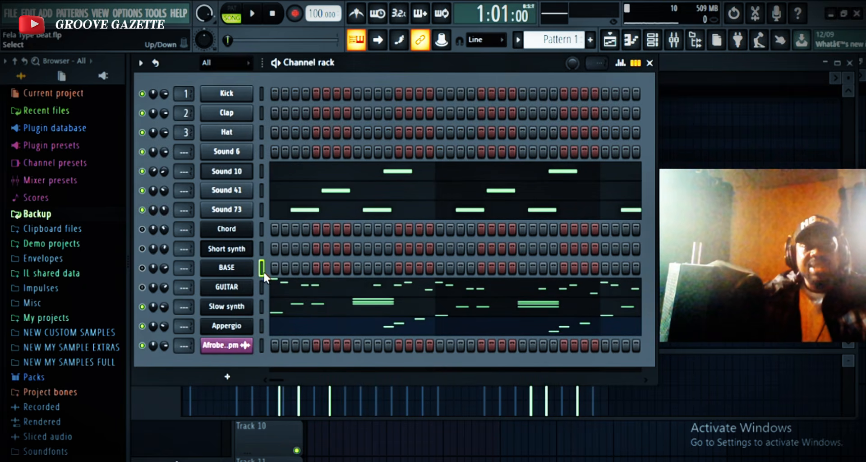
left_click_drag(552, 40, 559, 46)
key("ctrl+v")
Rename Pattern 4 as BASE.
left_click(560, 45)
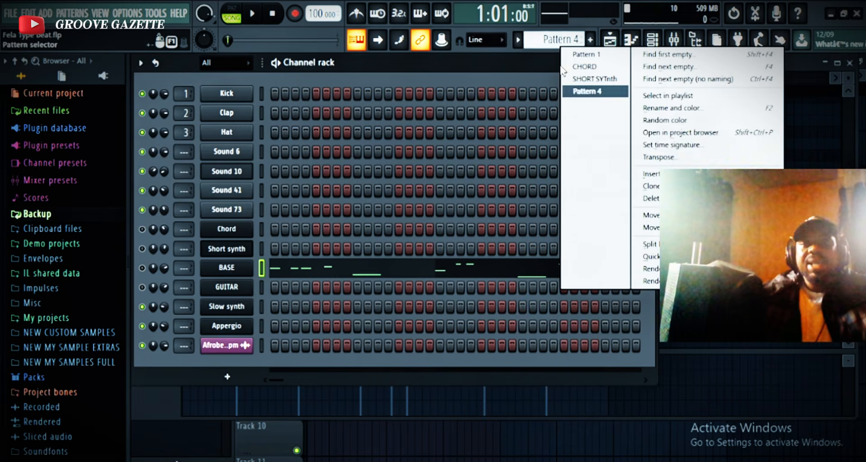
left_click(686, 108)
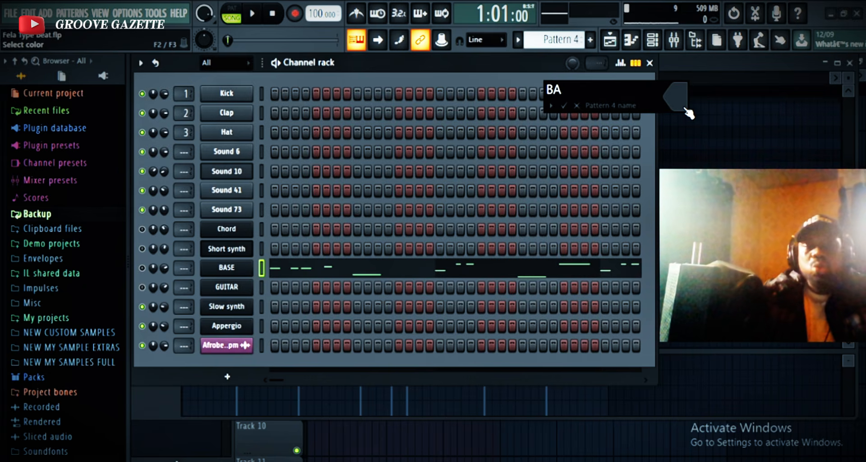
key("Return")
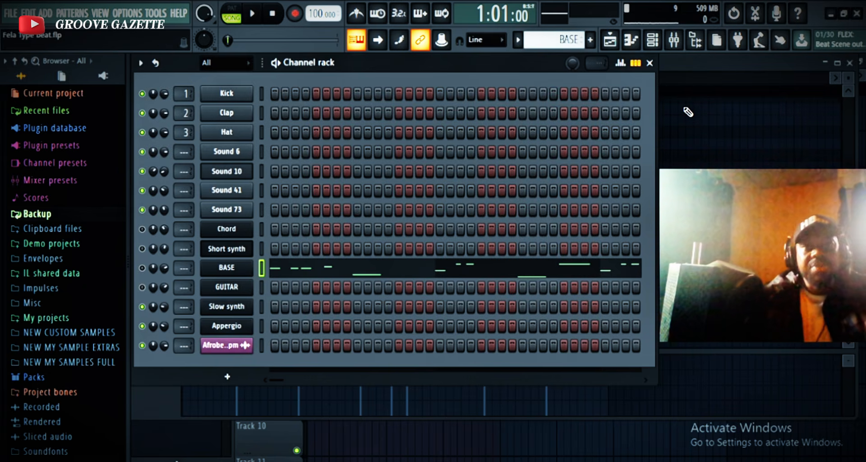
Return to Pattern 1 and move the GUITAR channel's notes into the empty Pattern 5.
left_click_drag(548, 43, 550, 49)
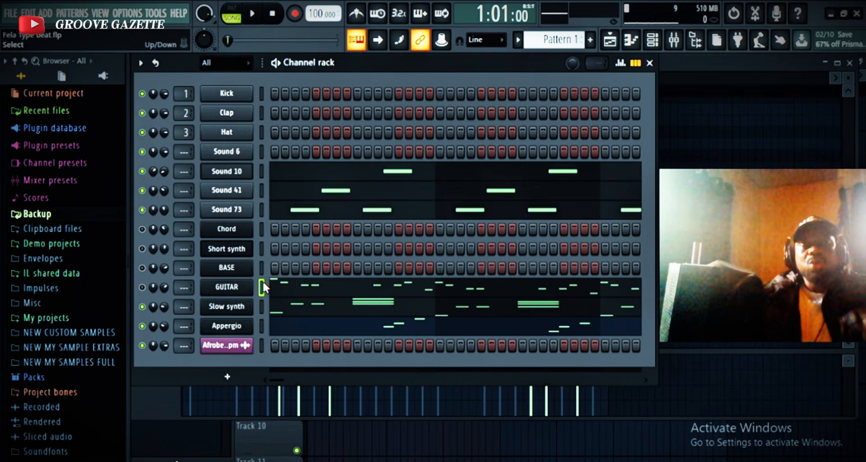
key("ctrl+x")
left_click_drag(555, 43, 555, 28)
key("ctrl+v")
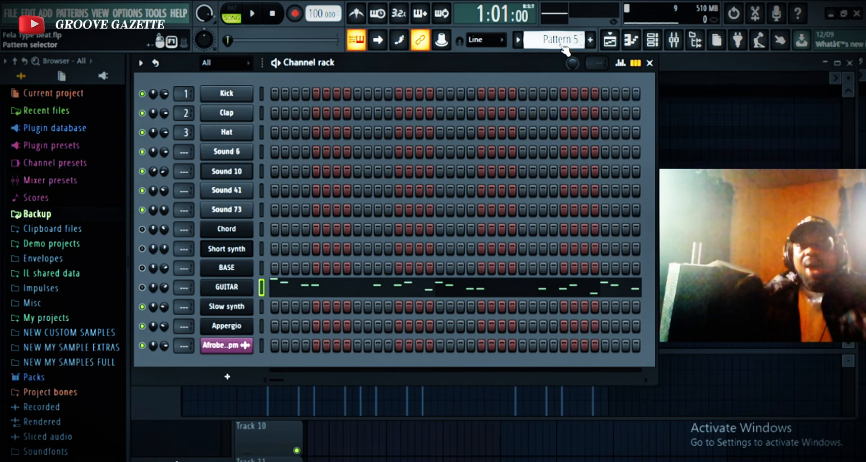
Rename Pattern 5 as GUITAR and move the Slow synth channel's notes from Pattern 1 into the empty Pattern 6.
left_click(576, 39)
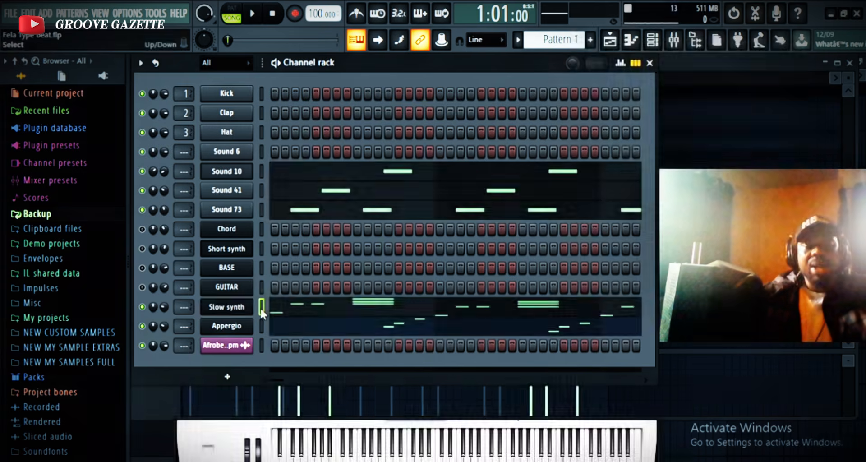
key("ctrl+x")
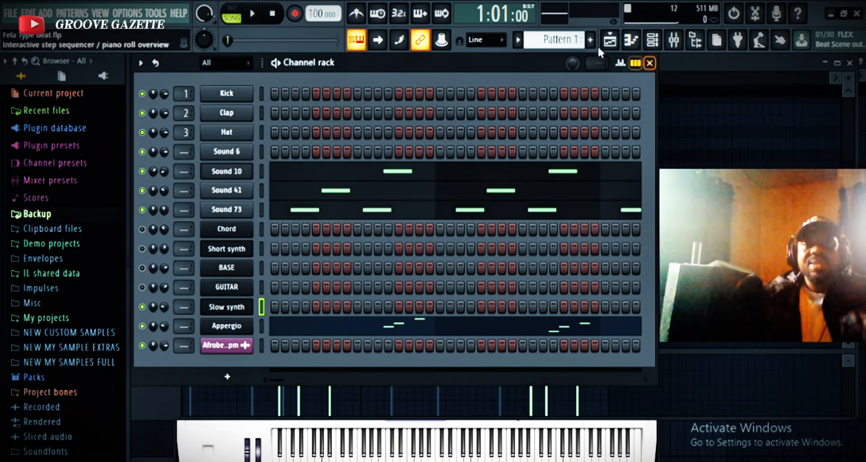
scroll(577, 40, "down", 5)
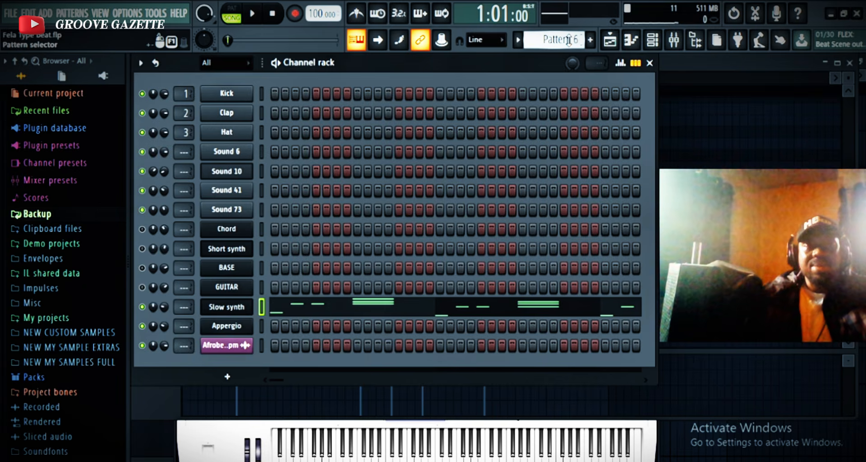
Rename Pattern 6 as SLOW SYNTH.
left_click(567, 40)
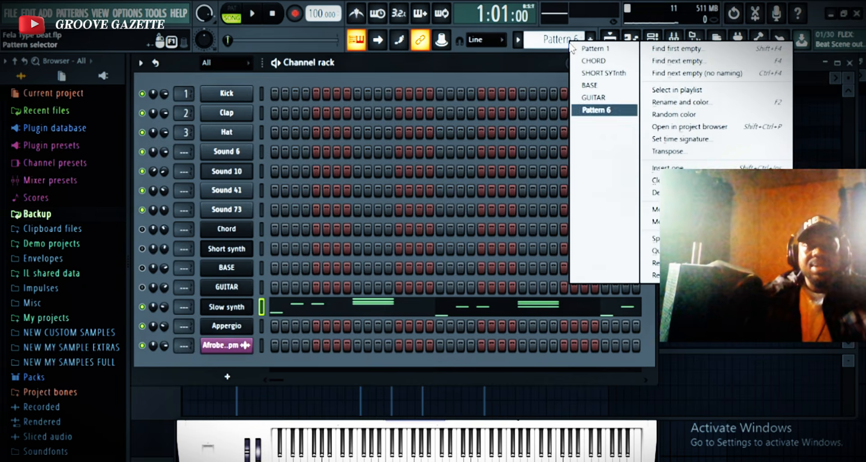
left_click(701, 102)
type("sl")
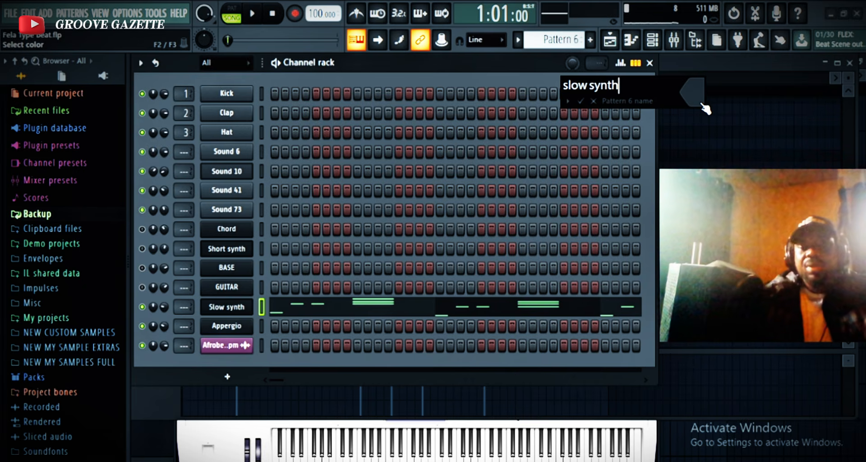
type("ow synth")
key("BackSpace")
key("BackSpace")
key("BackSpace")
key("BackSpace")
key("BackSpace")
key("BackSpace")
key("BackSpace")
key("BackSpace")
key("BackSpace")
key("BackSpace")
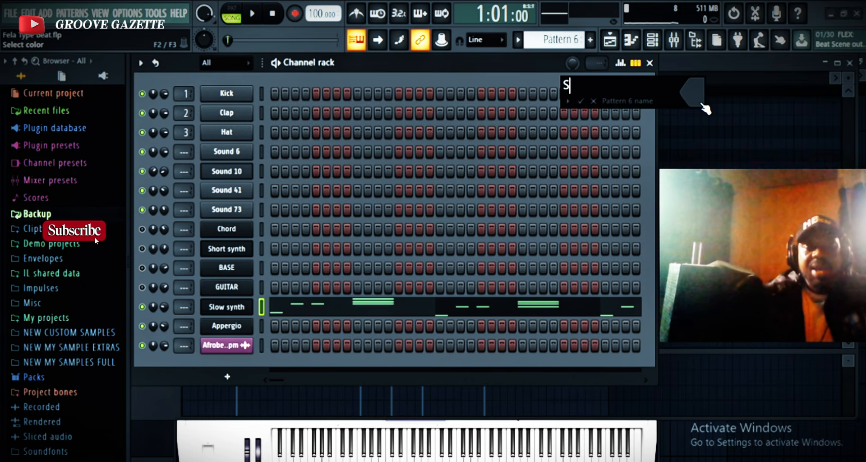
type("SLO")
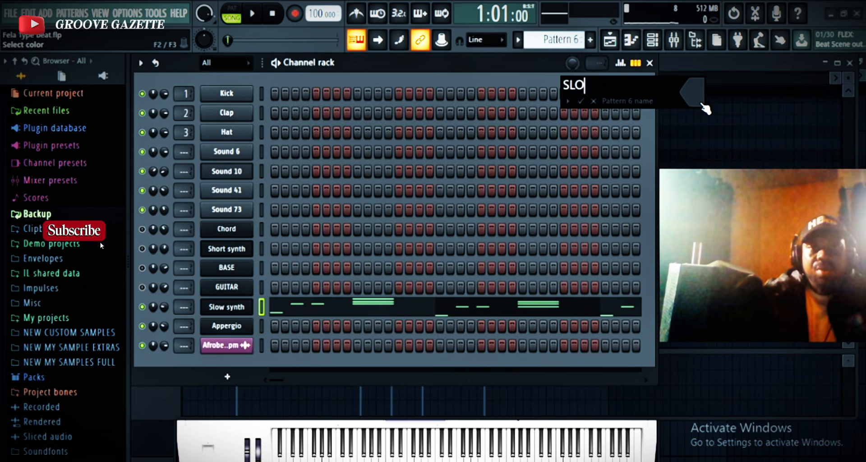
type("W YN")
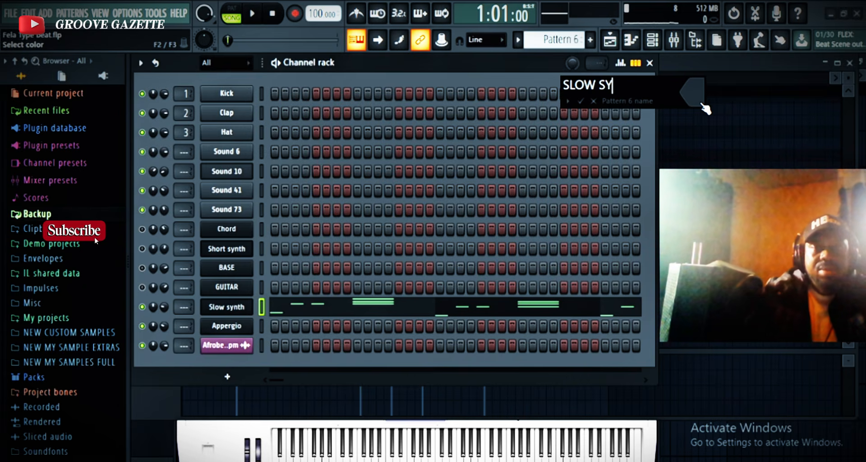
type("TH")
key("Return")
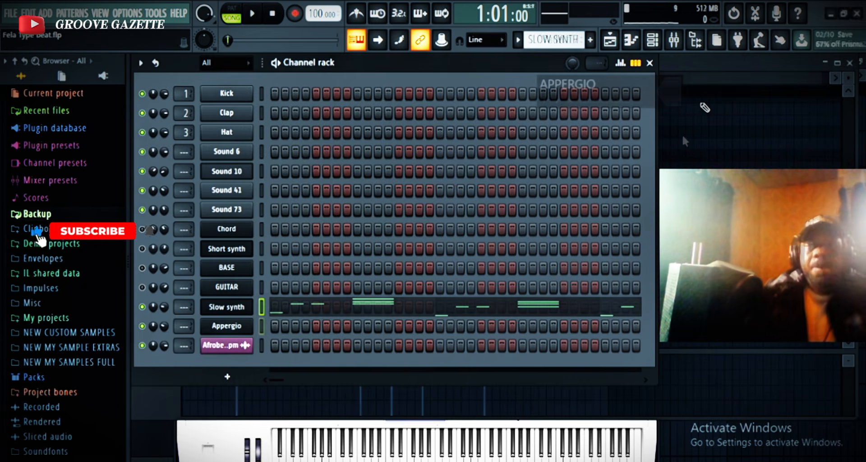
Take the Appergio part out of Pattern 1, name its separate pattern APPERGIO, and return to Pattern 1.
key("Return")
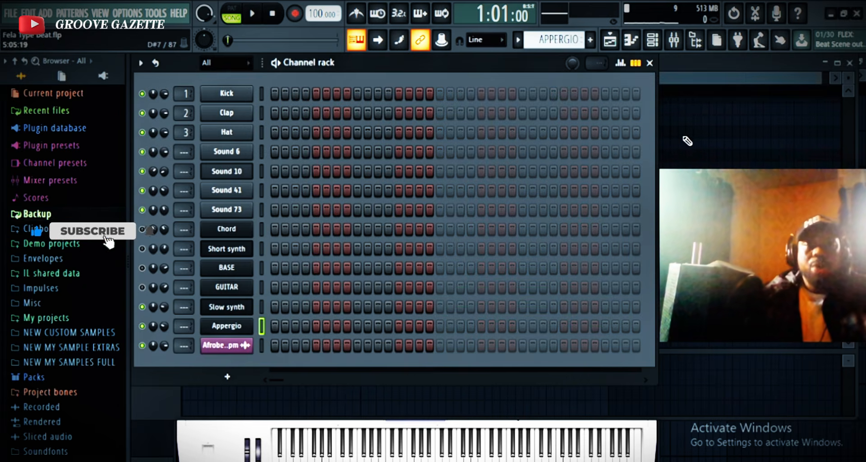
scroll(558, 40, "up", 10)
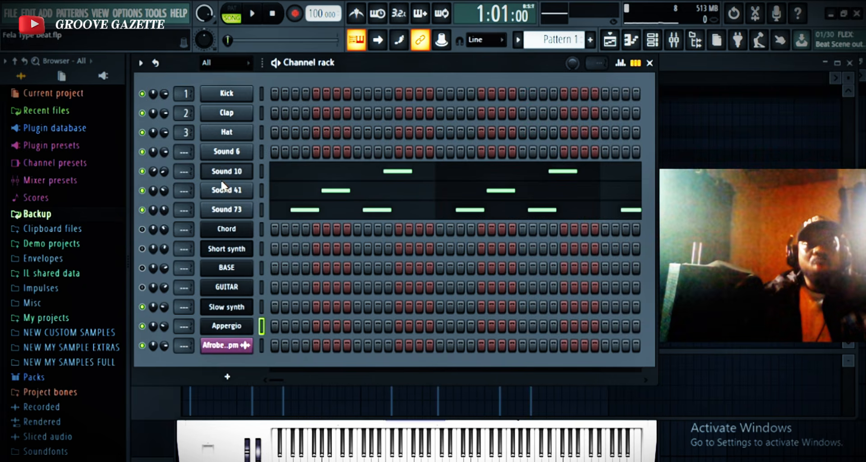
Briefly play the song, and rename Pattern 1, which holds the Sound 10, Sound 41 and Sound 73 parts, as ADD SAMPLE.
key("space")
key("space")
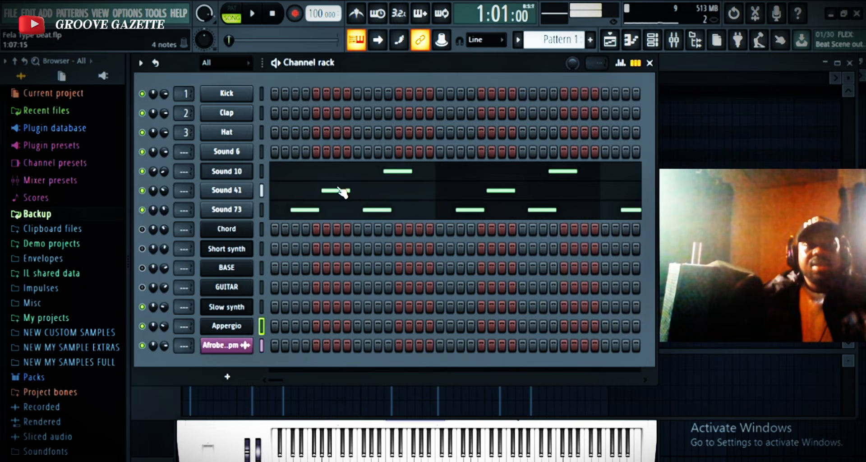
left_click(559, 42)
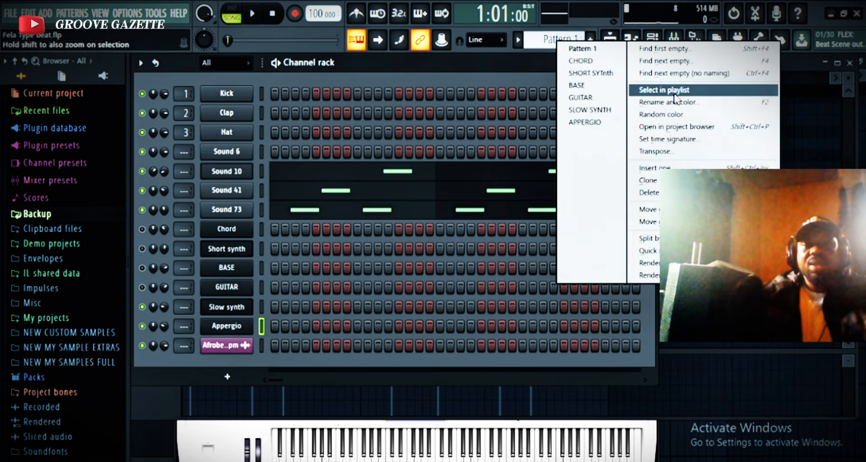
left_click(688, 102)
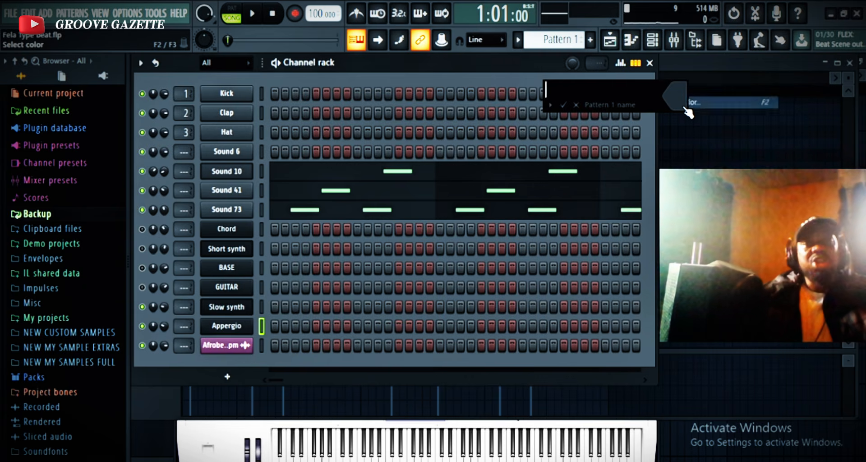
type("ADD ")
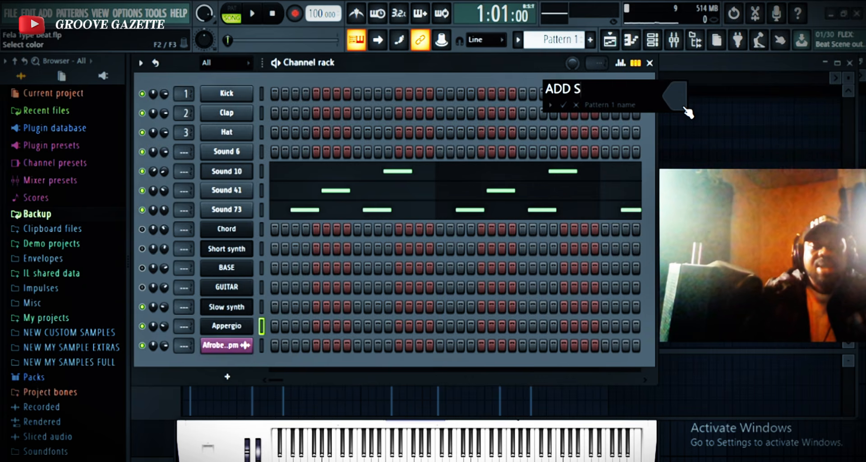
type("SAMPLE")
key("Return")
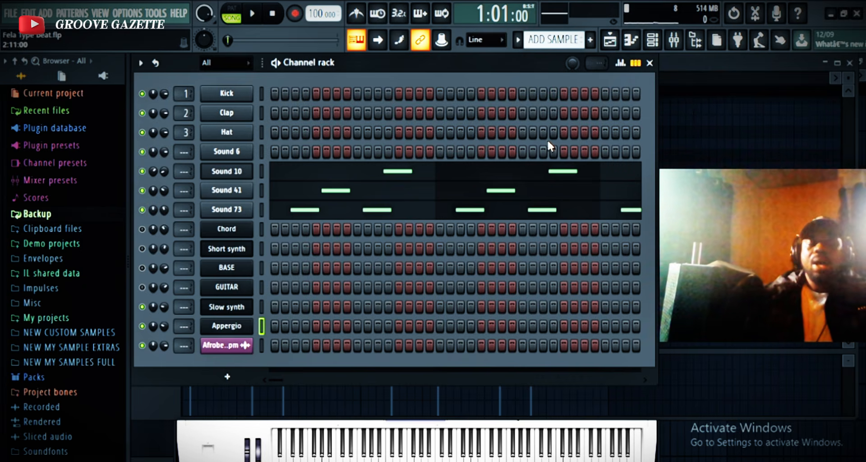
Check the named patterns in the playlist, and unmute the Chord, Short synth, BASE and GUITAR channels in the channel rack.
left_click(609, 40)
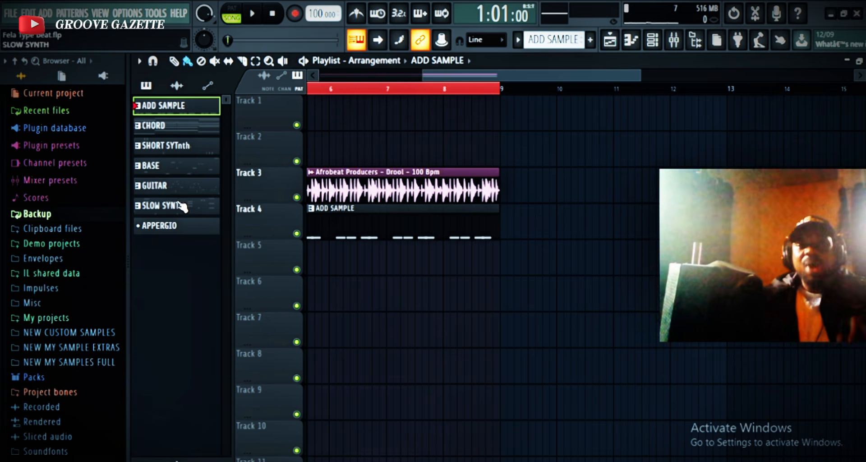
left_click(661, 47)
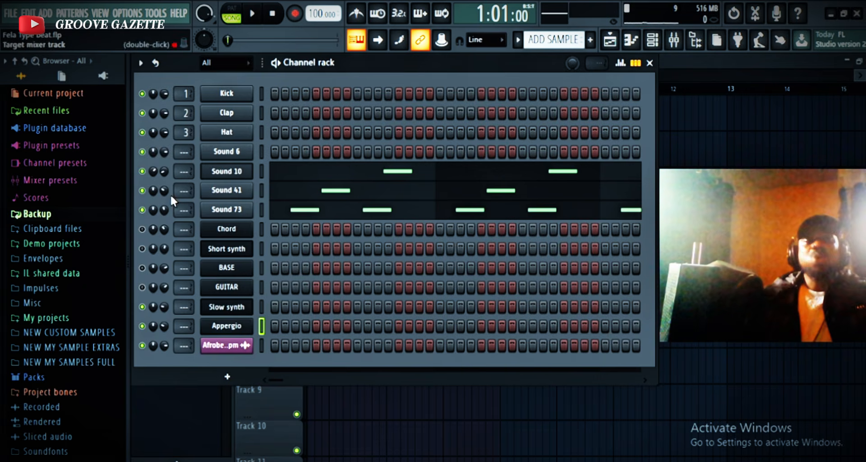
left_click(142, 229)
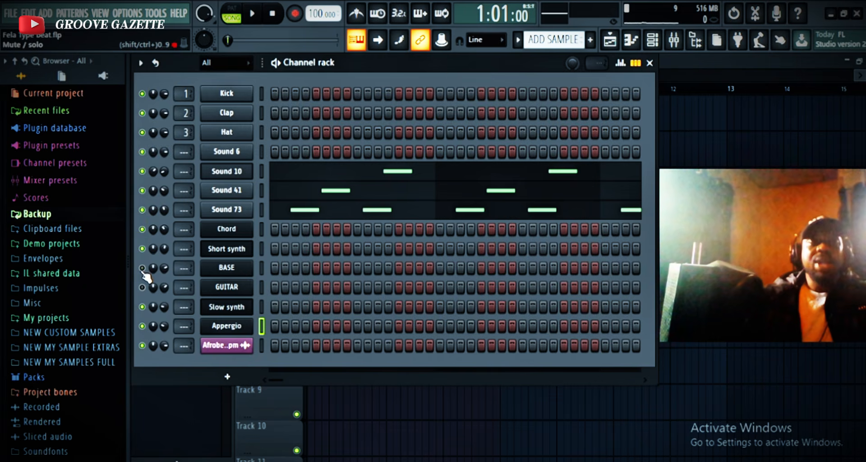
left_click(142, 288)
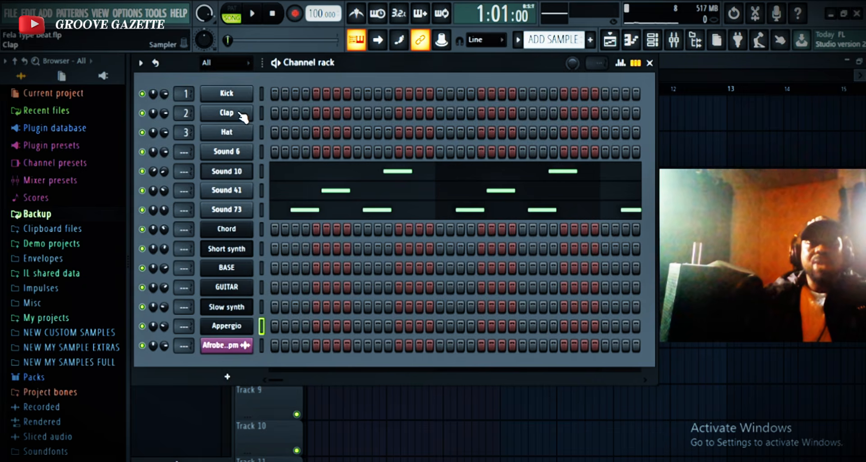
Delete the unused Kick, Clap, Hat and Sound 6 channels from the channel rack.
right_click(237, 95)
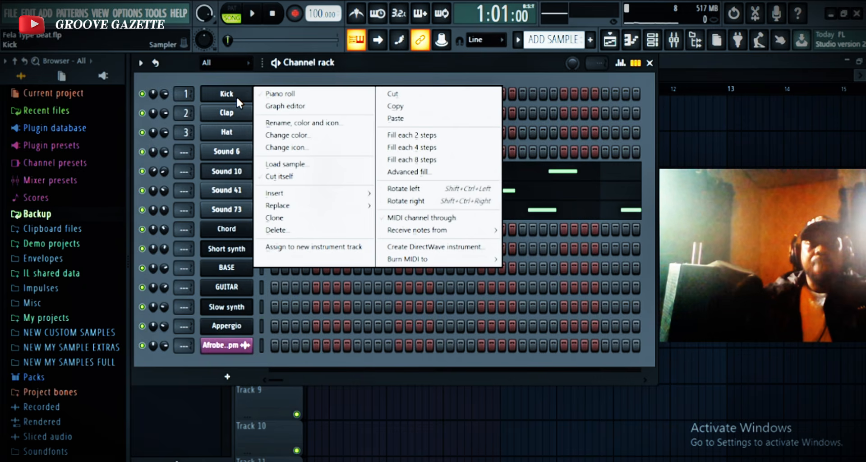
left_click(305, 231)
left_click(501, 283)
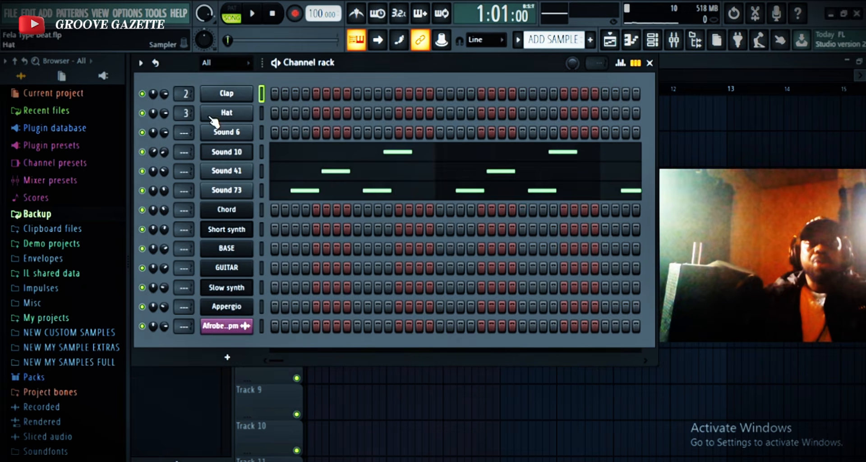
right_click(223, 97)
left_click(320, 232)
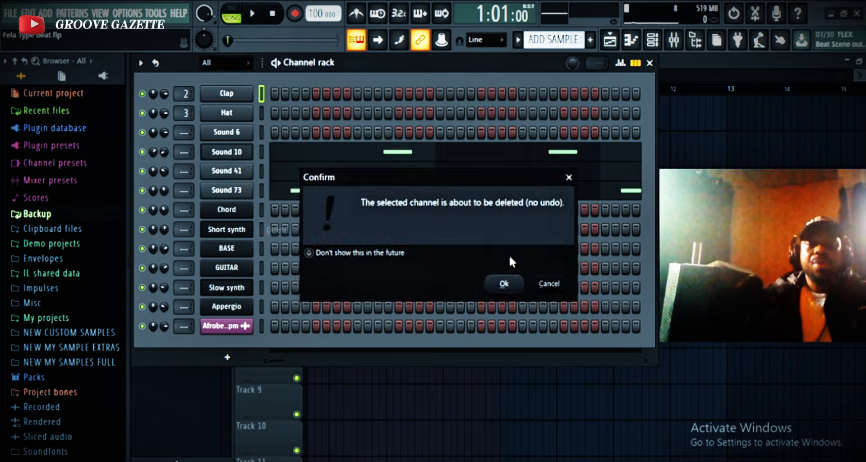
left_click(499, 283)
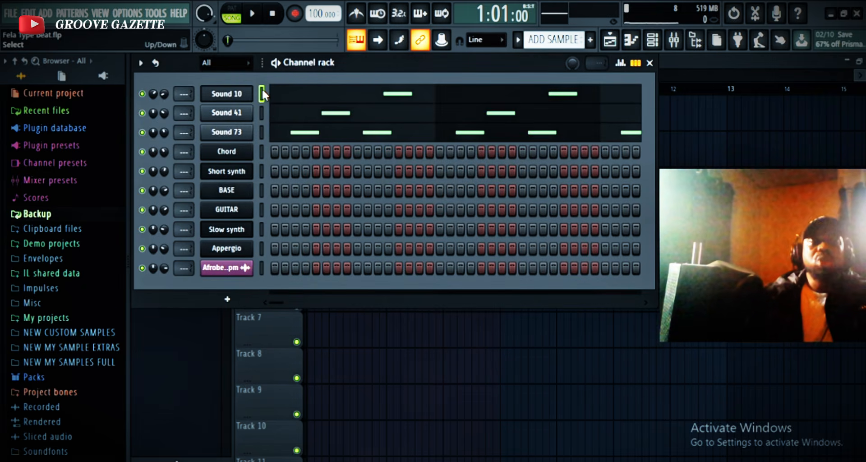
Select all channels in the rack and route them to consecutive mixer tracks starting from Insert 1.
left_click(261, 91)
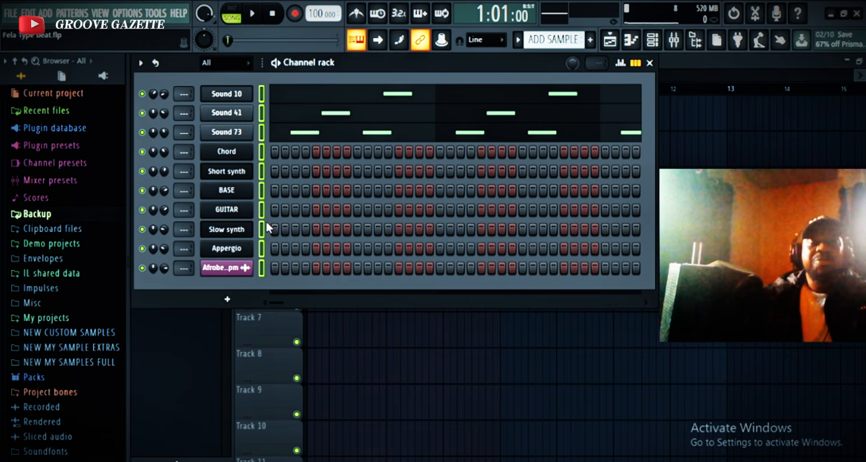
left_click(261, 91)
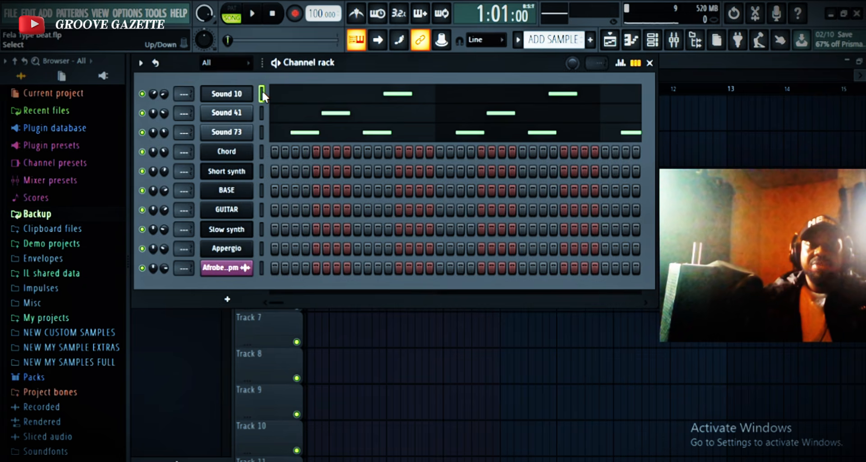
left_click(262, 90)
left_click(261, 90)
left_click(262, 90)
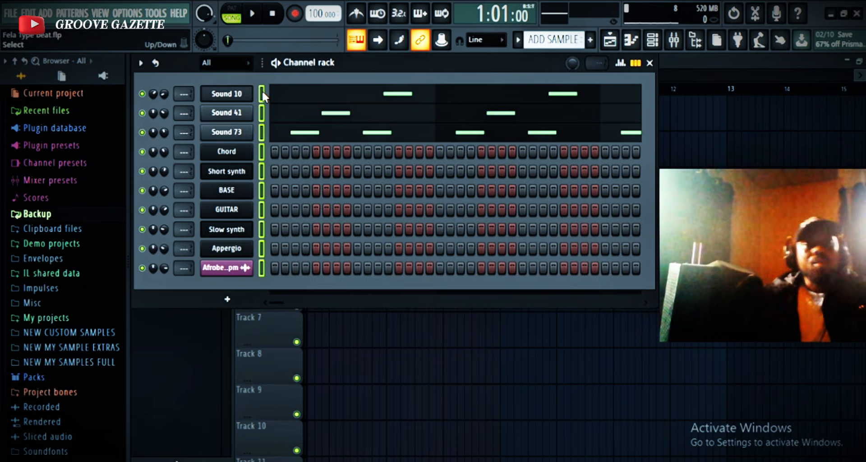
left_click(675, 42)
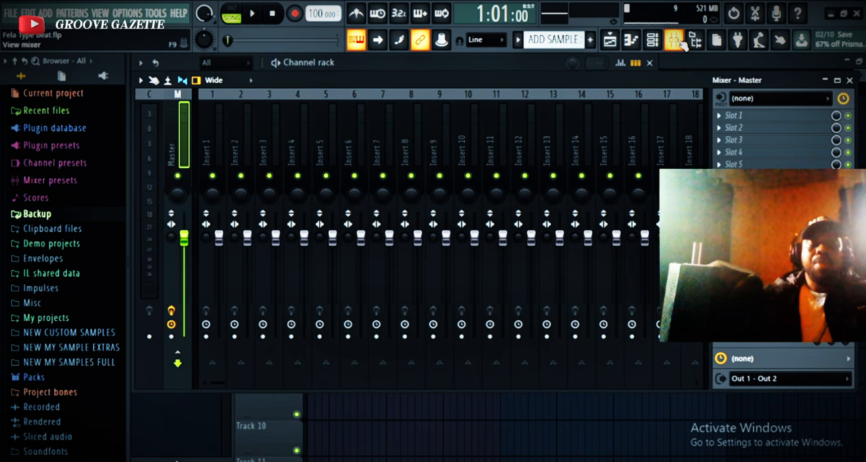
left_click(207, 129)
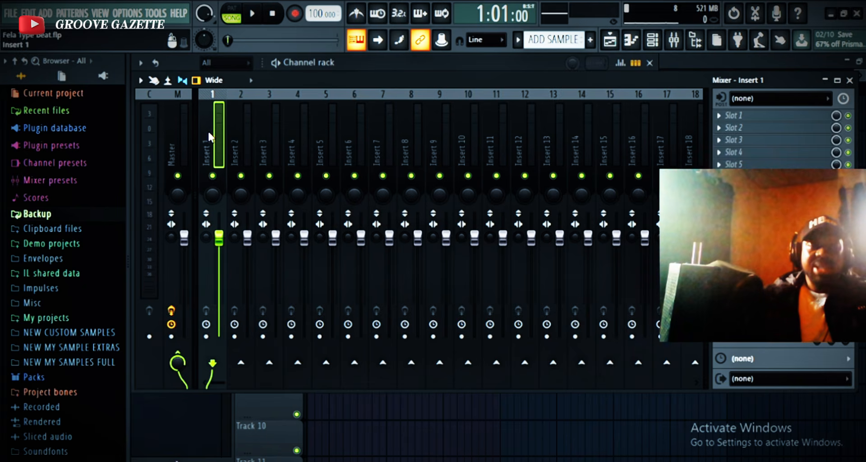
right_click(208, 130)
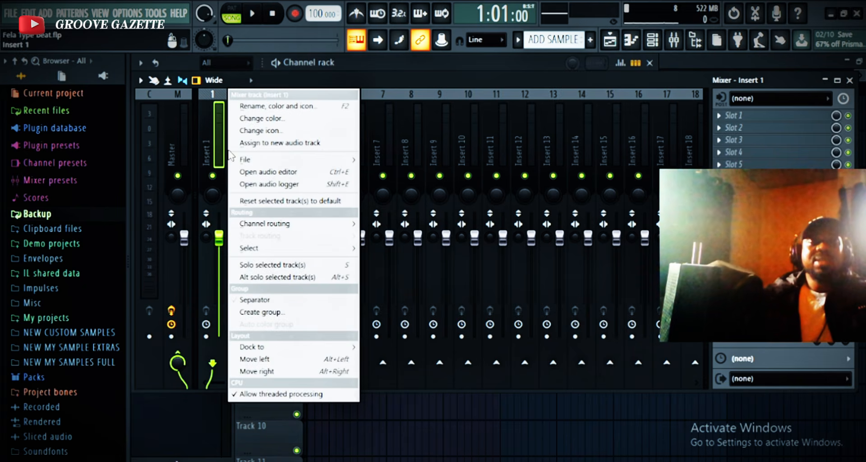
mouse_move(324, 229)
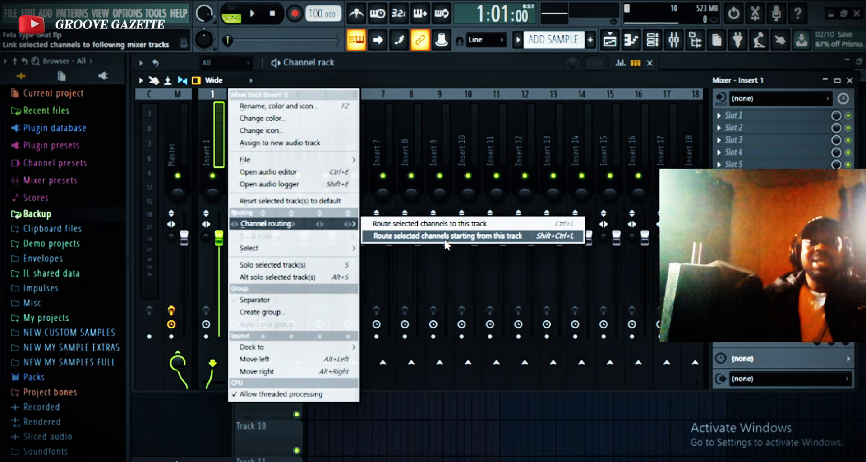
left_click(519, 238)
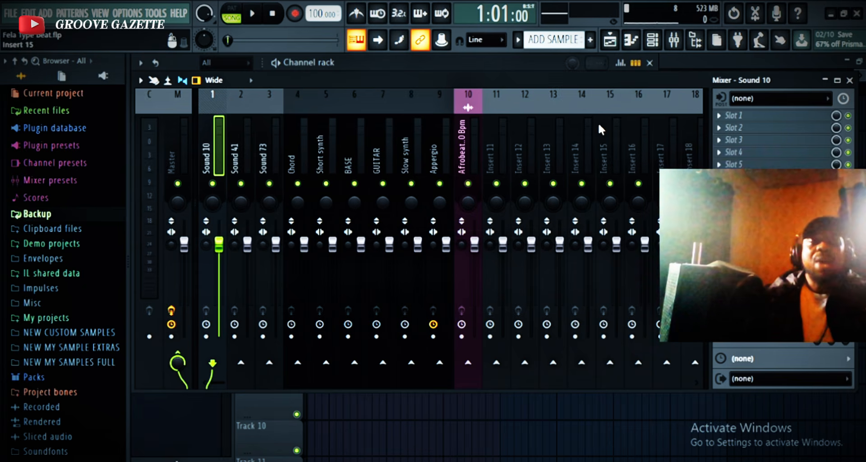
Return to the channel rack and set the Slow synth channel's mixer track to 9.
left_click(630, 39)
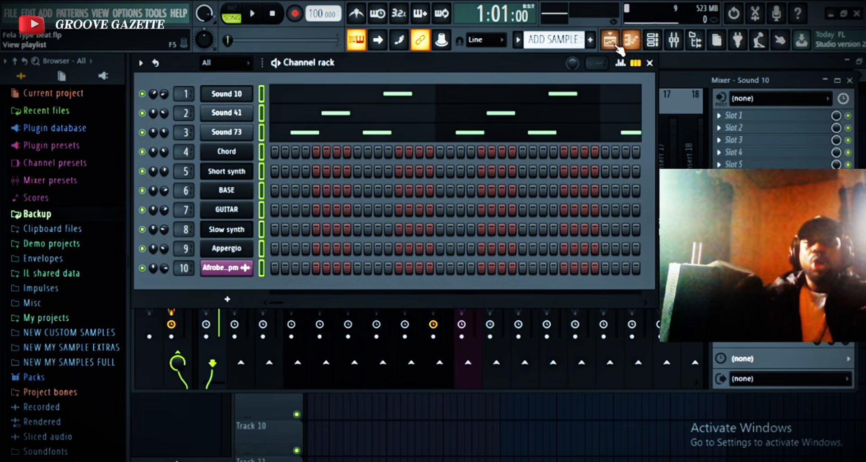
left_click_drag(183, 231, 182, 227)
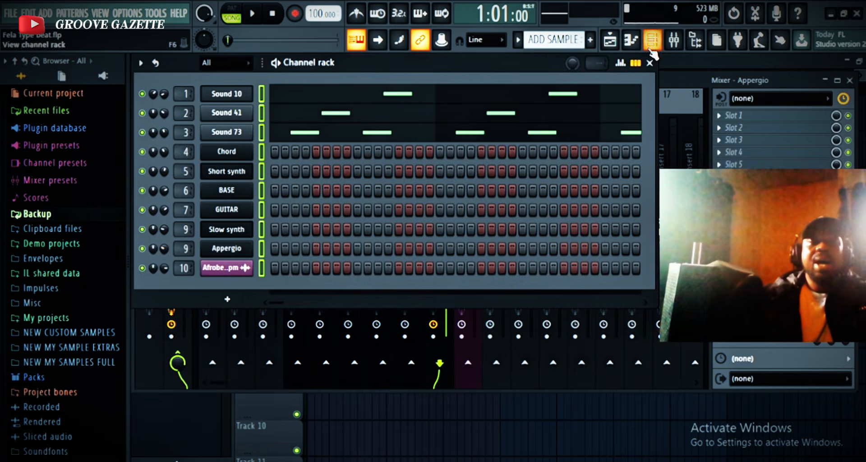
Show the playlist and pick the Afrobeat Producers - Drool - 100 Bpm audio clip on Track 3.
left_click(610, 40)
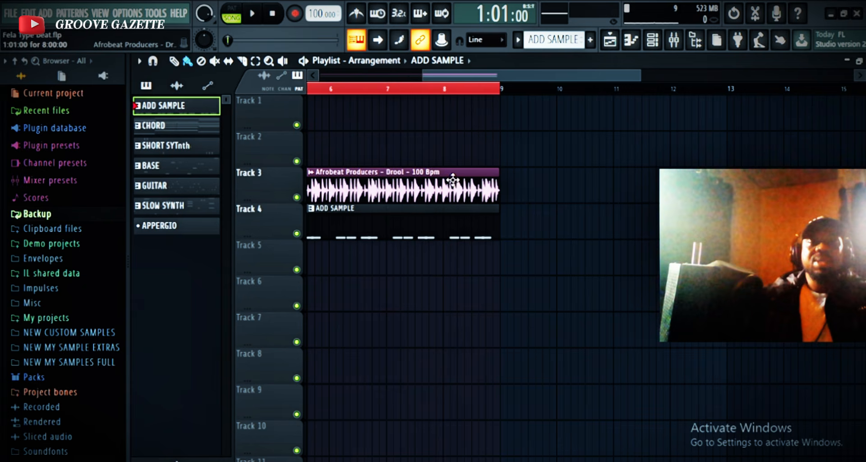
left_click(427, 191)
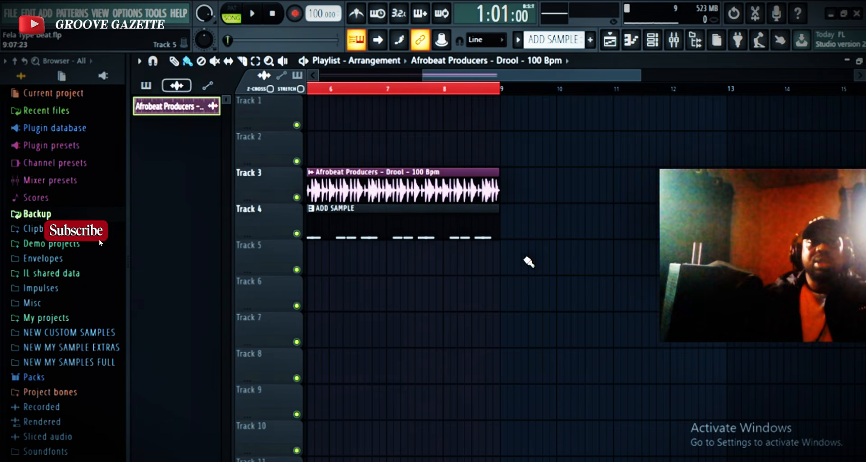
Clear the ADD SAMPLE clip and stray audio copy from Track 4, and move the Drool audio clip from Track 3 to Track 5.
right_click(420, 213)
left_click(391, 231)
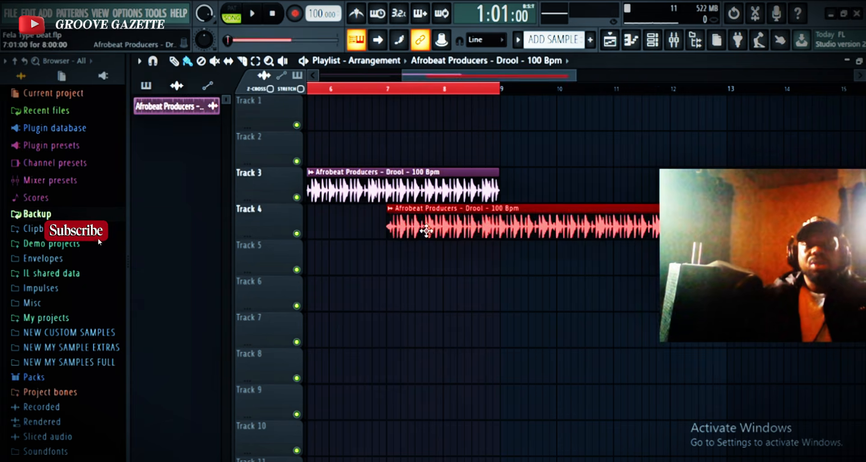
right_click(428, 231)
left_click(432, 233)
right_click(442, 236)
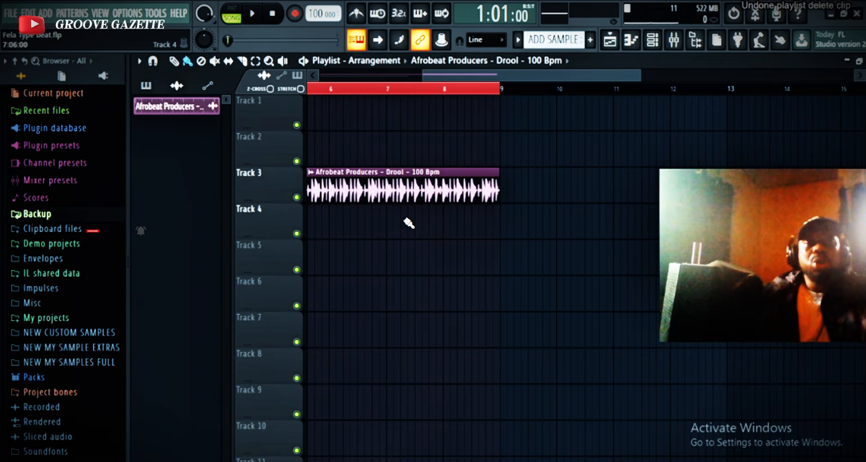
left_click_drag(397, 187, 395, 266)
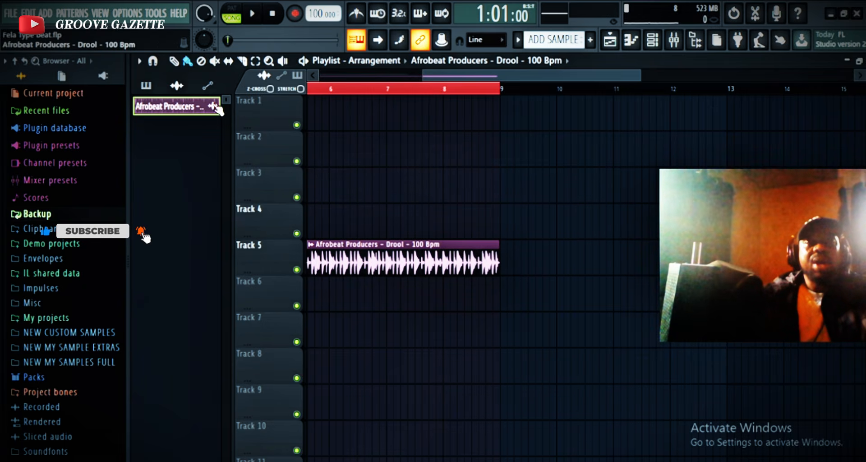
Show the patterns in the picker and place ADD SAMPLE, CHORD, SHORT SYTnth and BASE at bar 1 on Tracks 1 to 4.
left_click(176, 85)
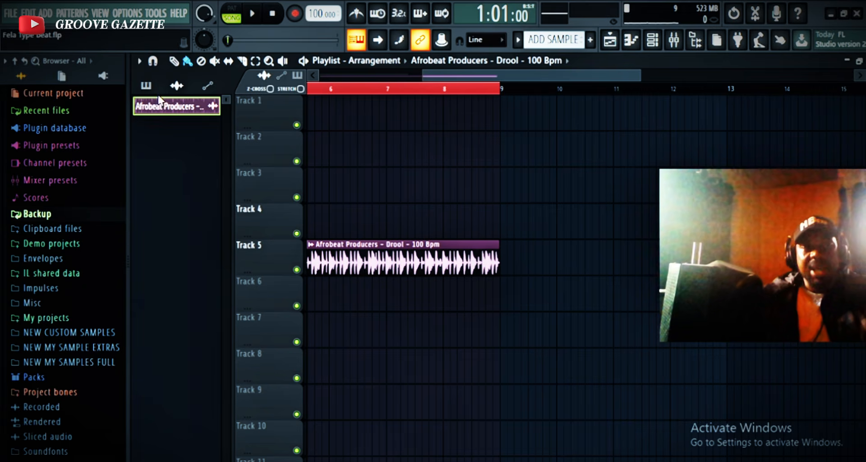
left_click(148, 86)
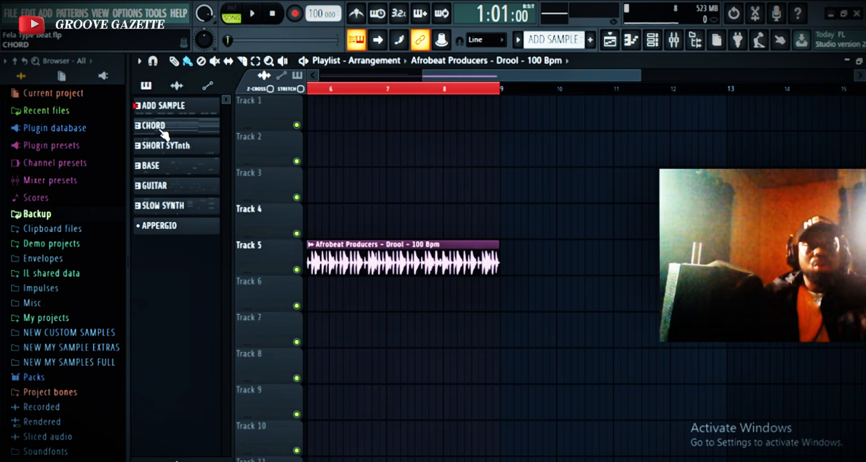
left_click_drag(158, 108, 306, 124)
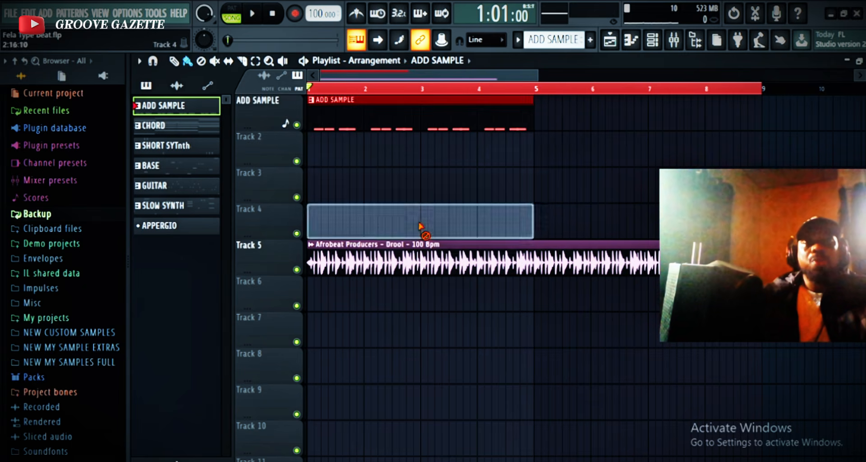
left_click_drag(176, 126, 311, 159)
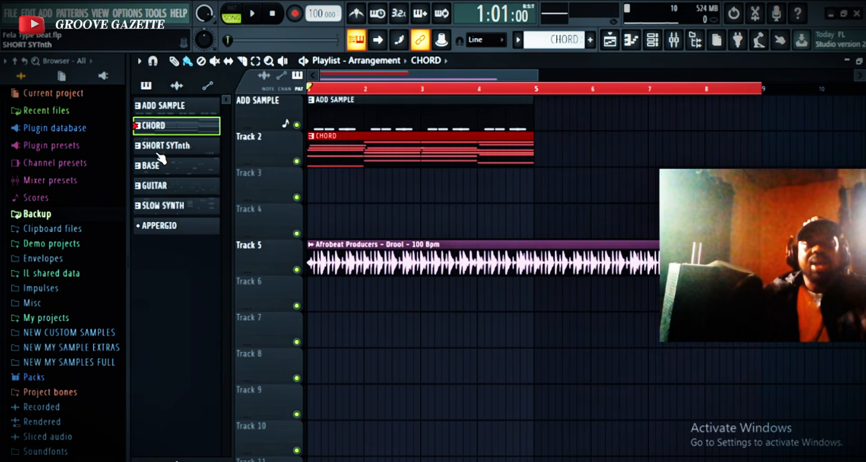
left_click_drag(169, 154, 309, 225)
Place GUITAR on Track 5 and SLOW SYNTH on Track 6 at bar 1, with the Drool audio clip on Track 7 below them.
left_click_drag(332, 266, 332, 408)
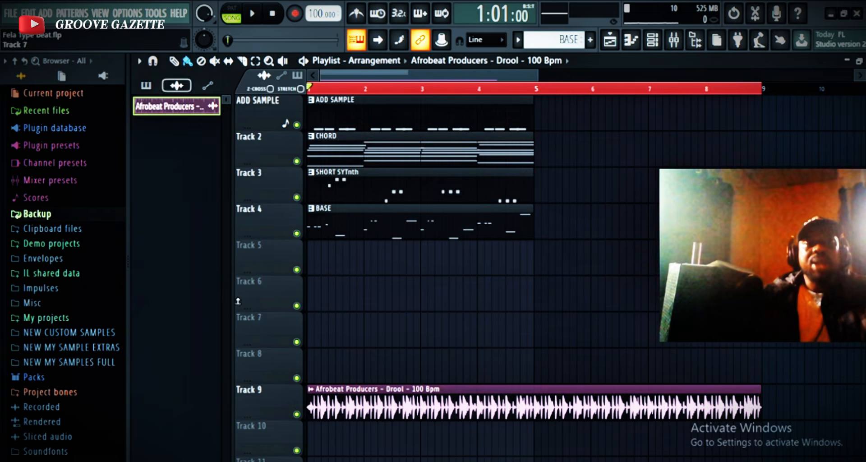
left_click(145, 85)
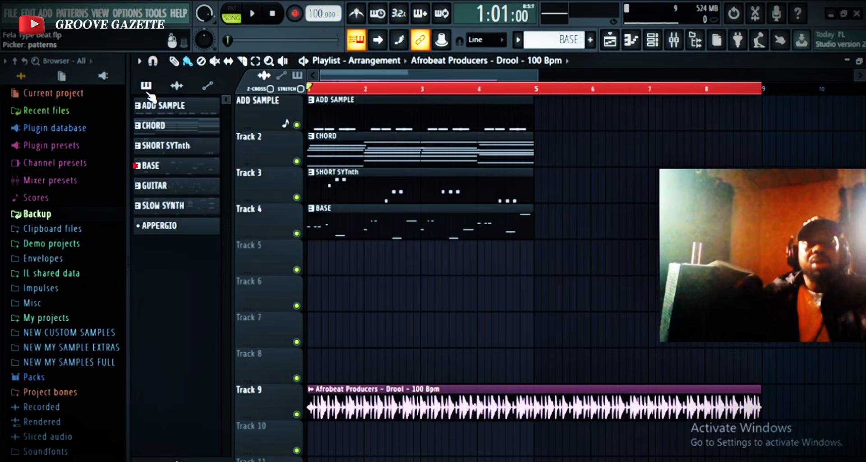
left_click_drag(163, 192, 308, 257)
left_click_drag(166, 206, 309, 295)
left_click(176, 226)
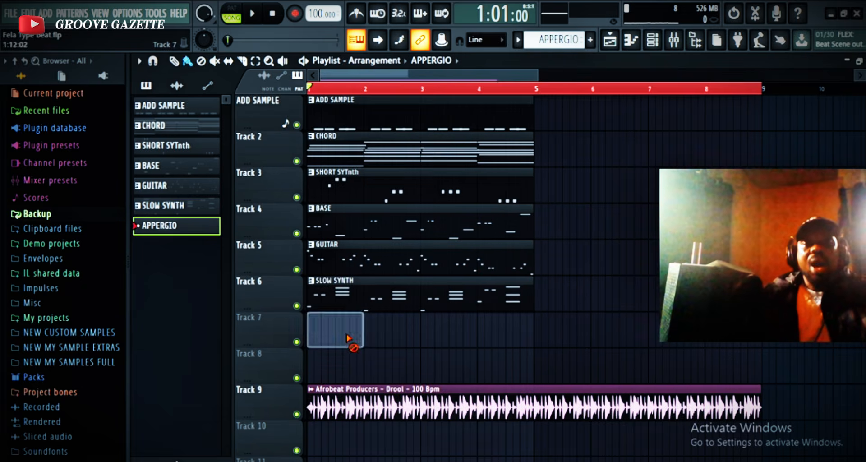
left_click_drag(378, 397, 376, 315)
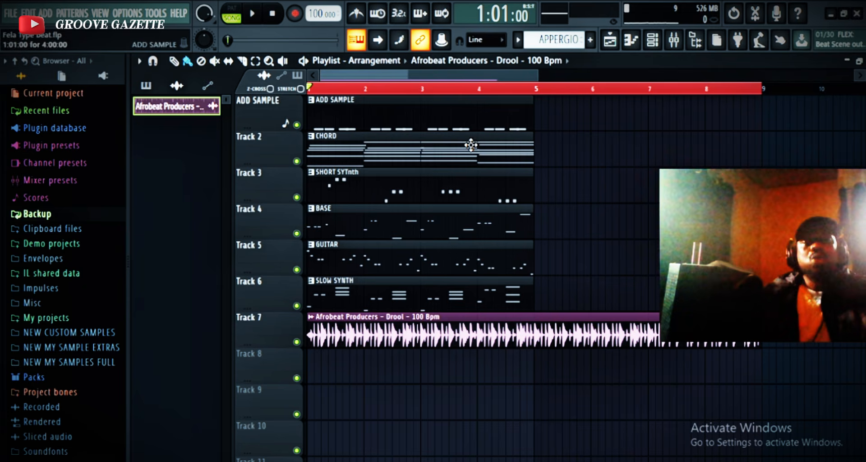
Duplicate the pattern clips on Tracks 1 to 6 so they repeat from bar 5, and play back the arrangement.
left_click_drag(558, 310, 358, 94)
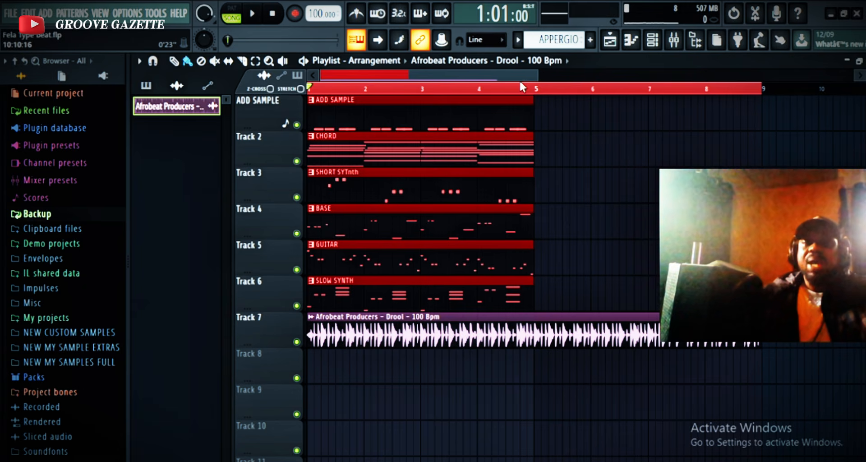
left_click_drag(534, 75, 289, 105)
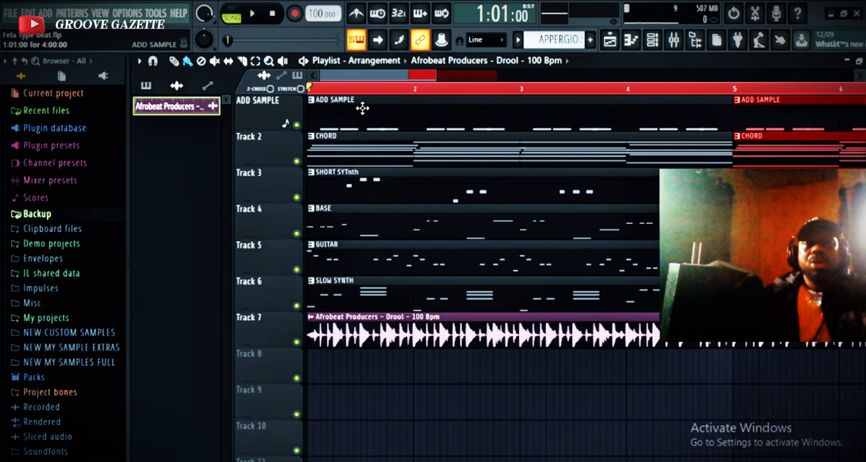
key("space")
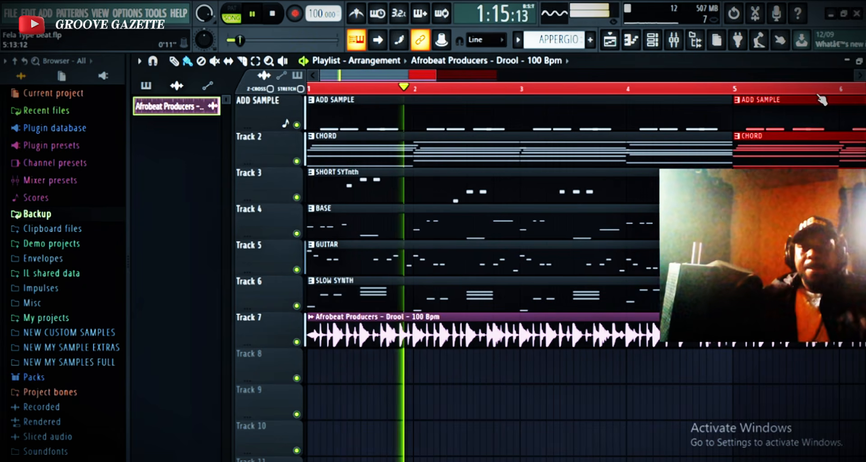
left_click_drag(435, 76, 557, 91)
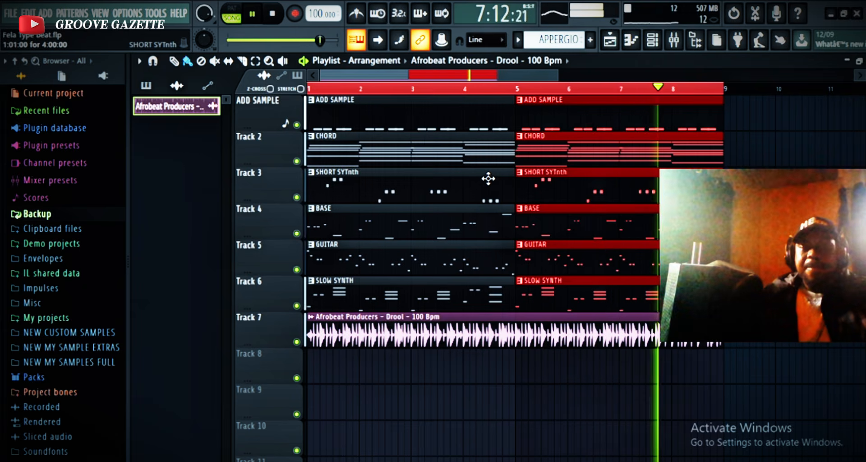
key("space")
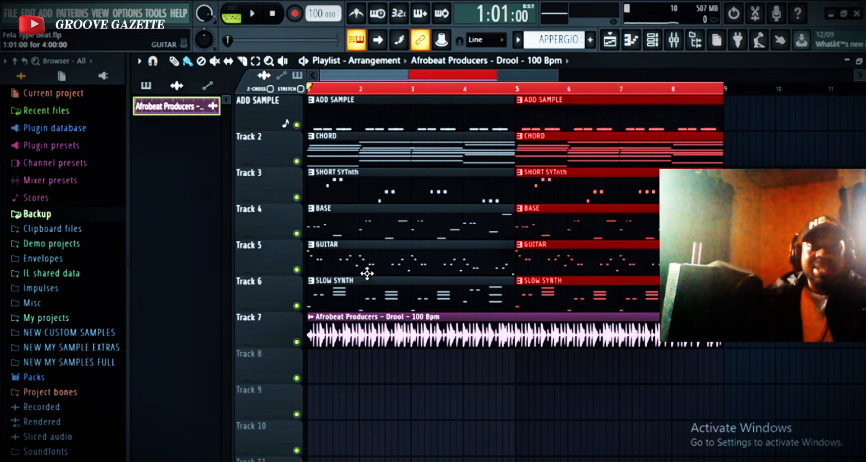
Place trial copies of the SHORT SYTnth, GUITAR, SLOW SYNTH and ADD SAMPLE clips around bar 9 and delete them.
left_click(342, 179)
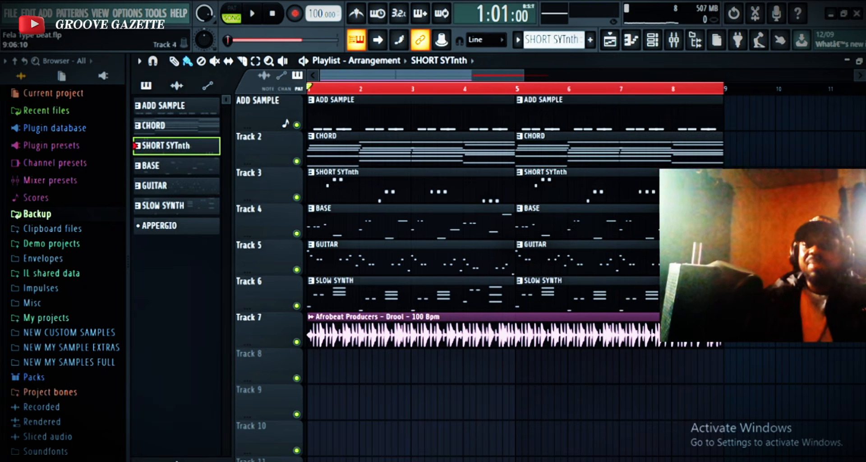
left_click(588, 246)
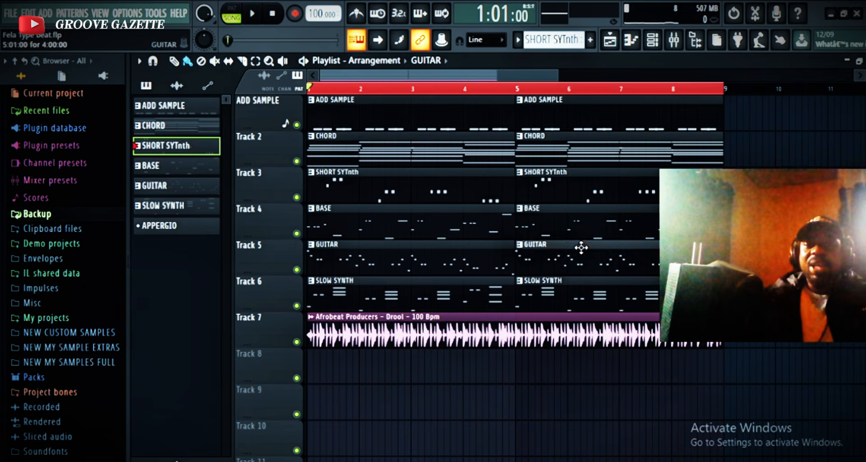
left_click(726, 258)
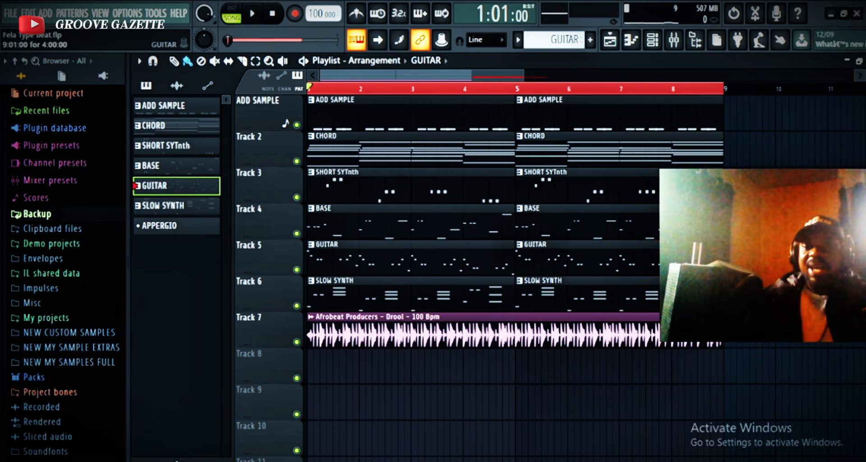
right_click(727, 258)
left_click(552, 289)
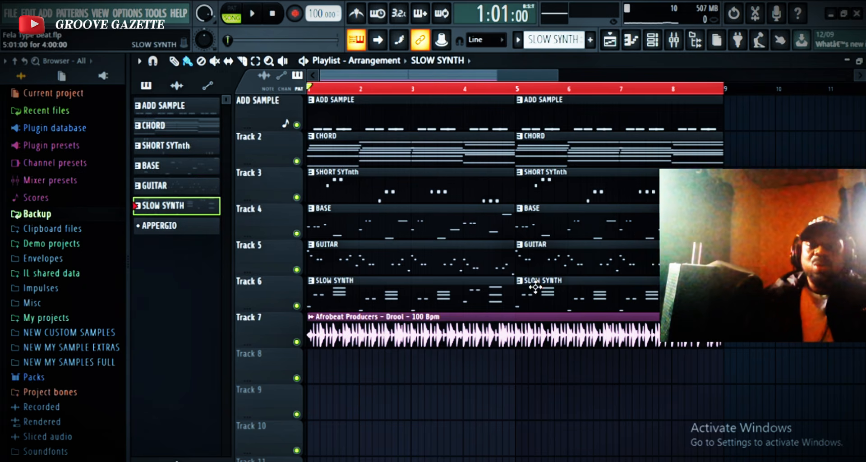
left_click(751, 293)
right_click(747, 294)
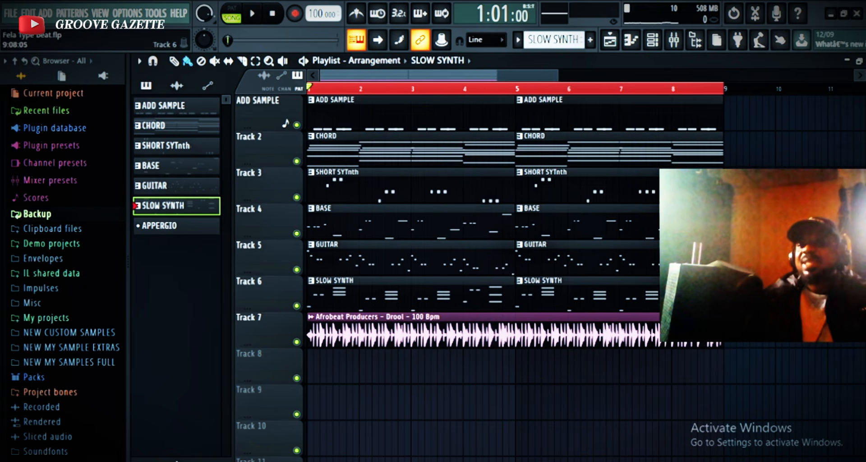
left_click(616, 112)
left_click(740, 120)
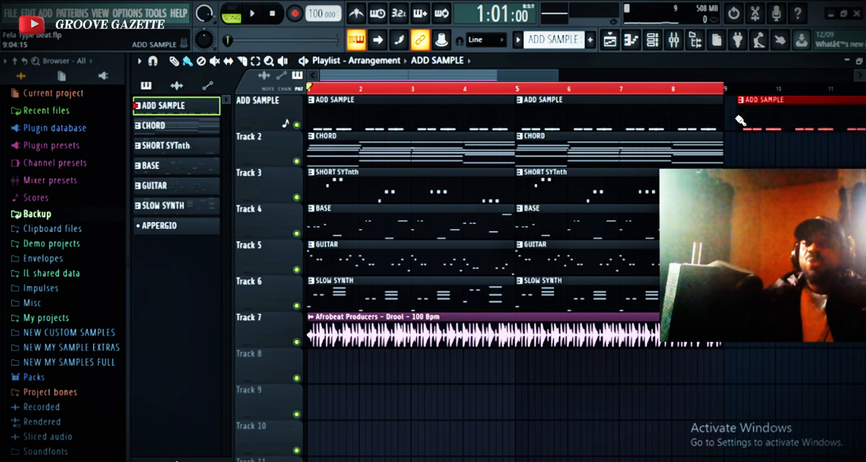
right_click(767, 123)
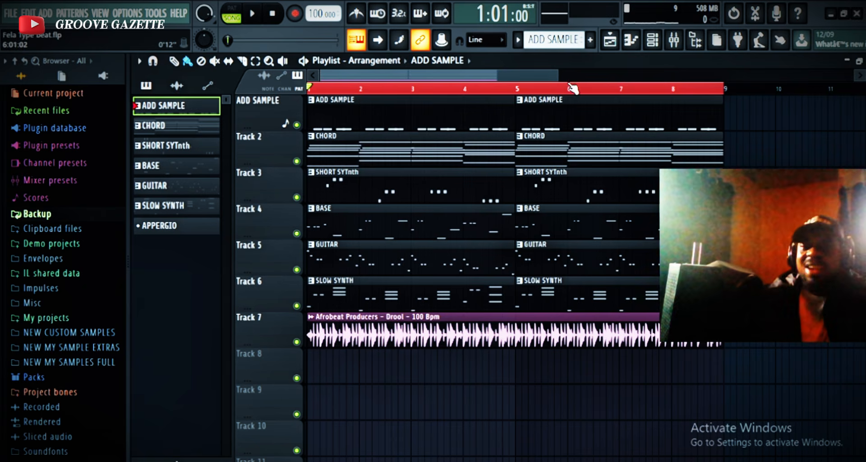
Open the mixer and check its tracks against the channel rack's routing numbers.
left_click_drag(542, 74, 631, 64)
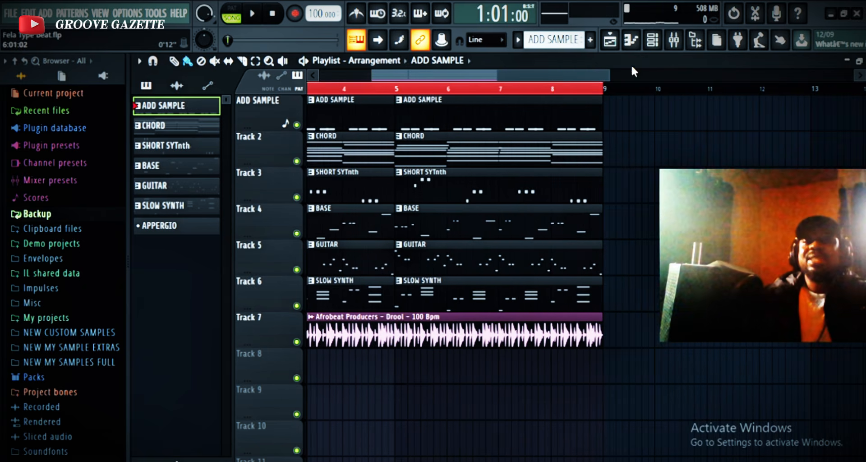
left_click(673, 40)
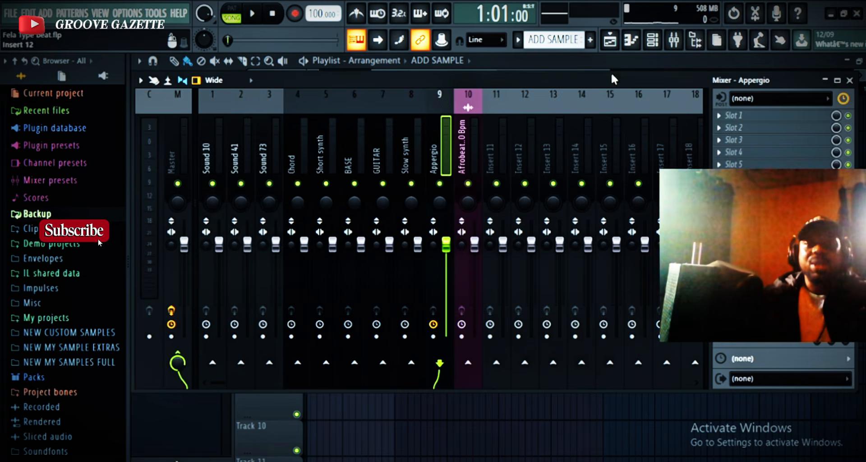
left_click(659, 45)
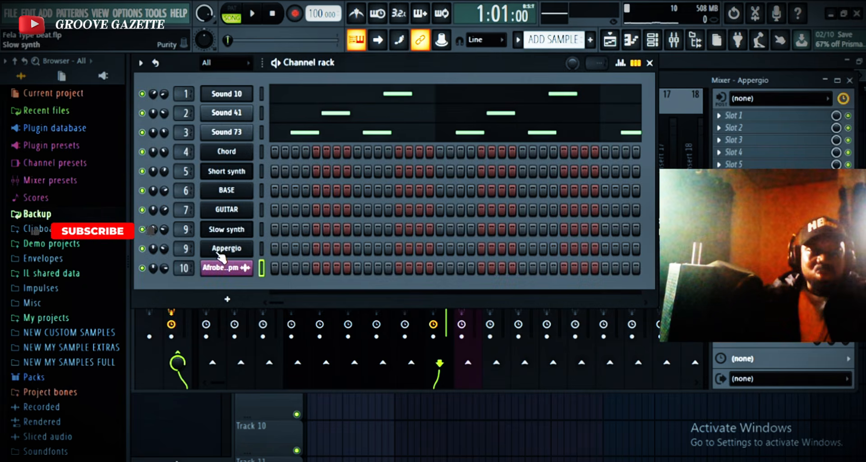
left_click(650, 64)
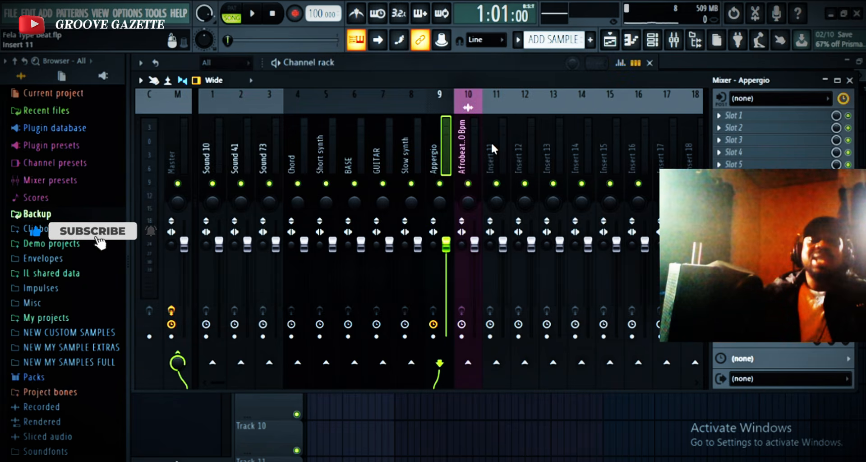
Rename mixer track Insert 11 to BEATS ONLY.
left_click(490, 142)
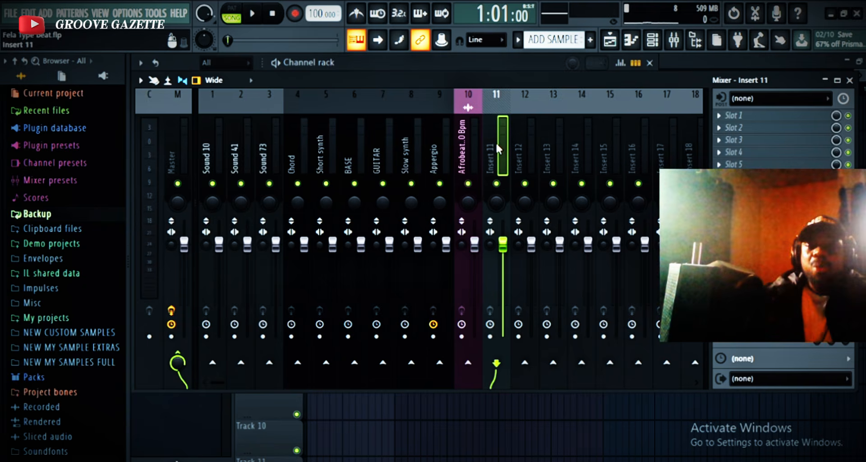
right_click(496, 141)
left_click(567, 107)
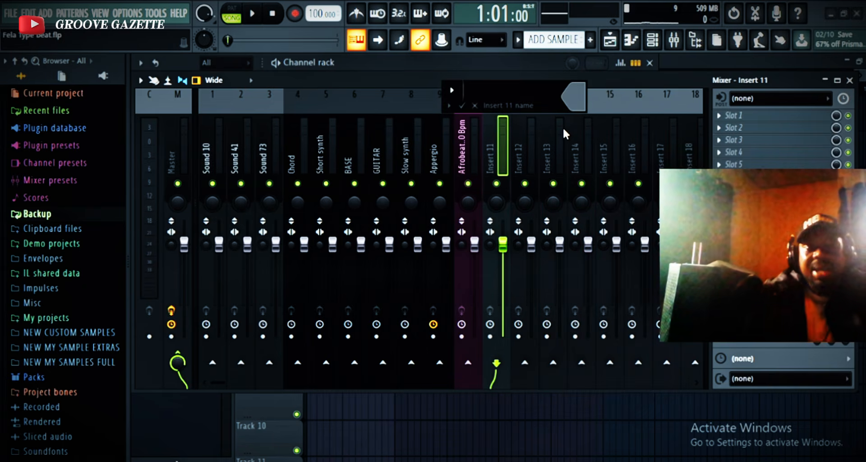
type("bea")
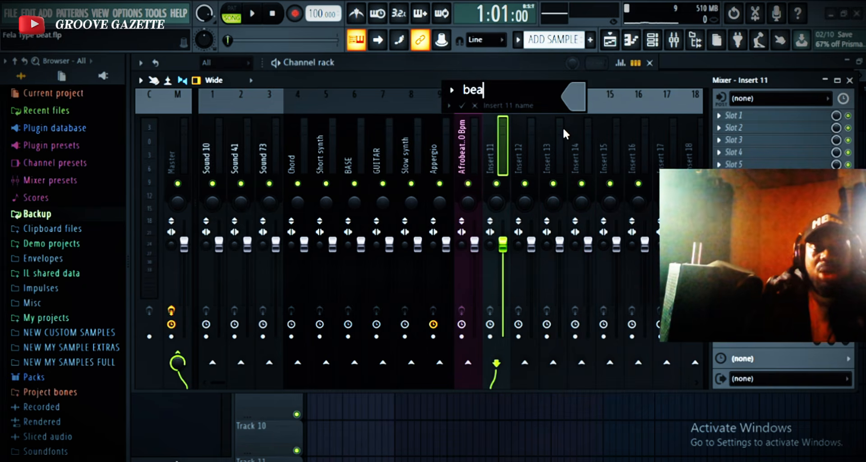
key("BackSpace")
key("BackSpace")
key("BackSpace")
type("BEATS")
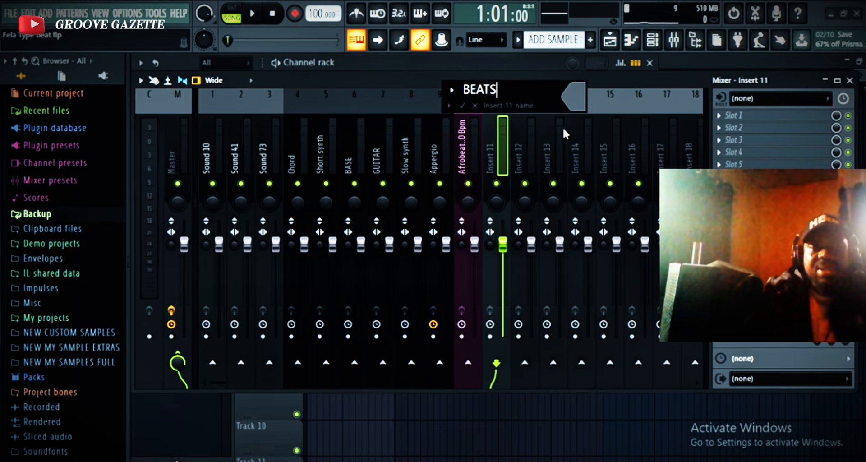
type(" ONLY")
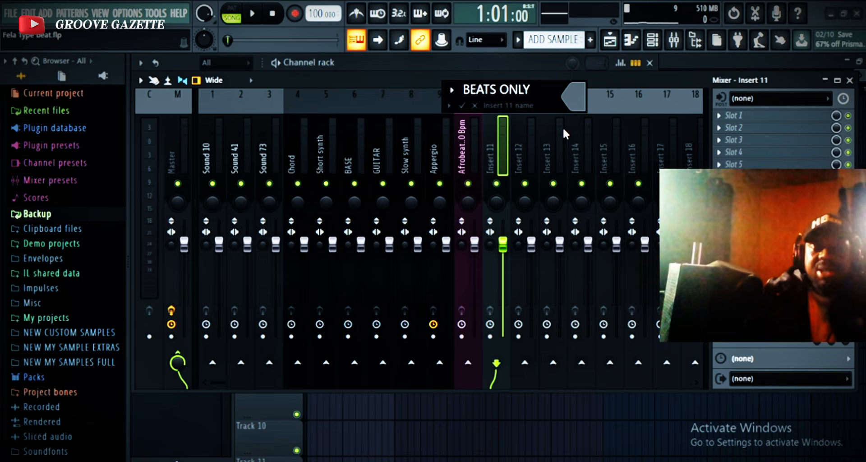
key("Return")
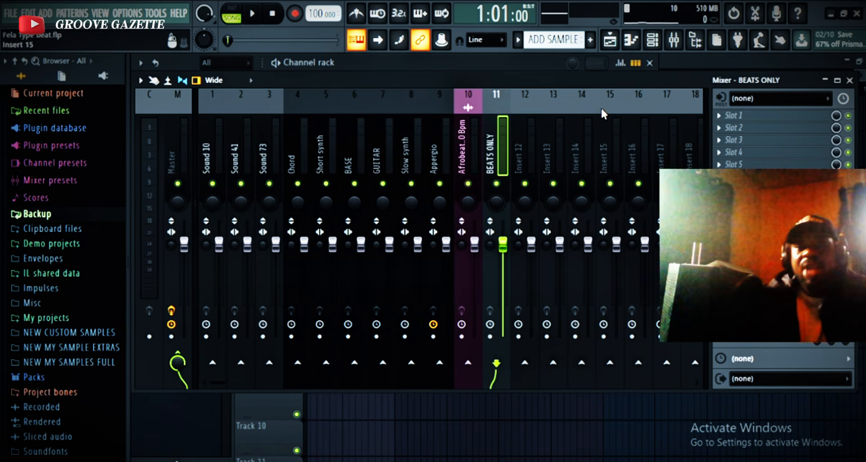
Rename mixer track Insert 12 to INST ONLY.
left_click(513, 142)
right_click(516, 141)
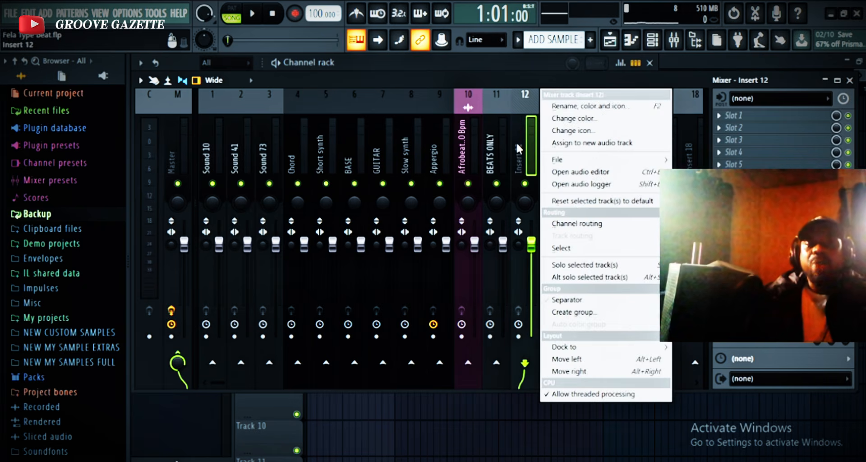
left_click(572, 107)
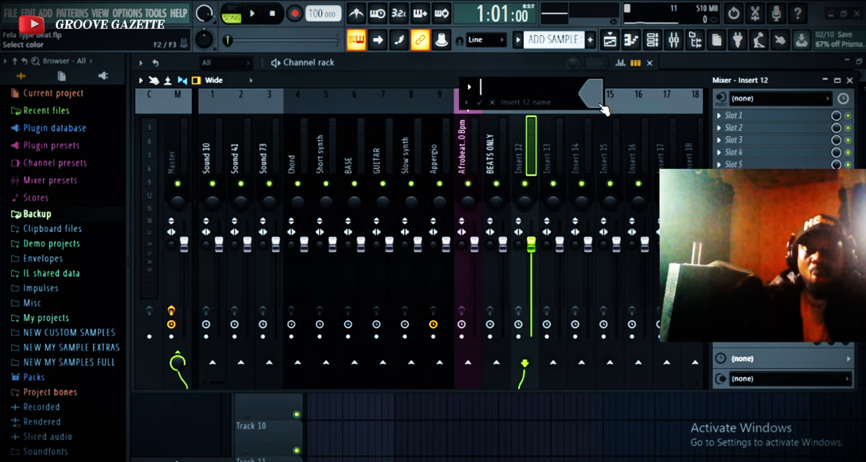
type("INST")
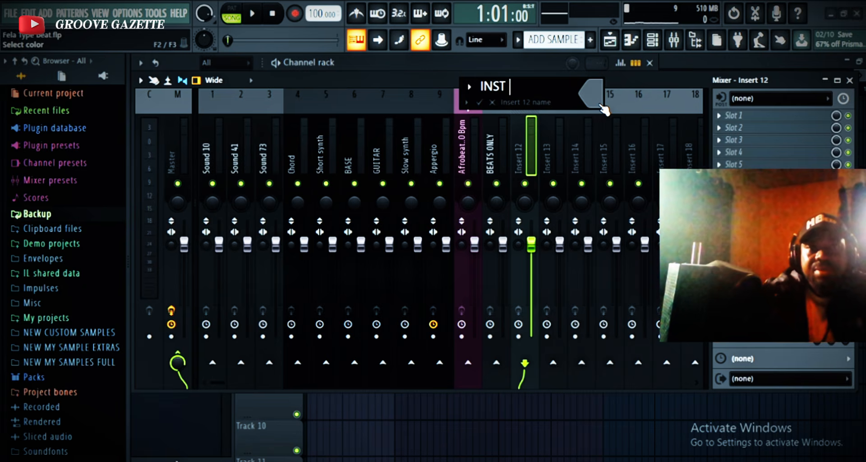
type(" ONL")
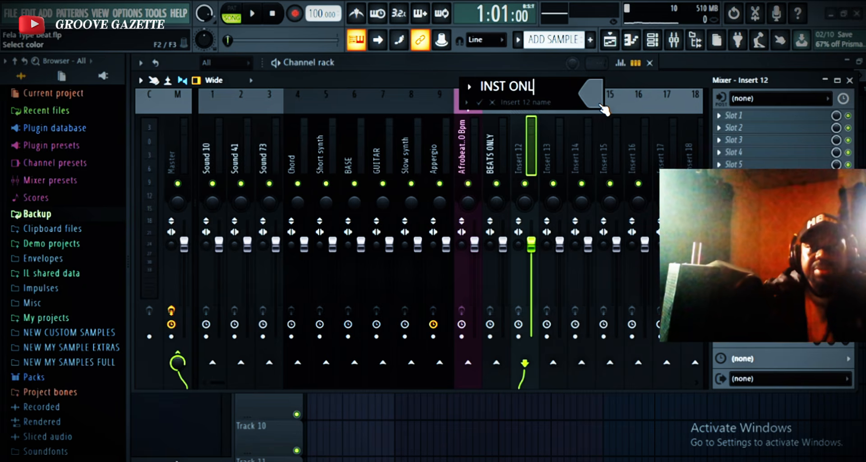
type("Y")
key("Return")
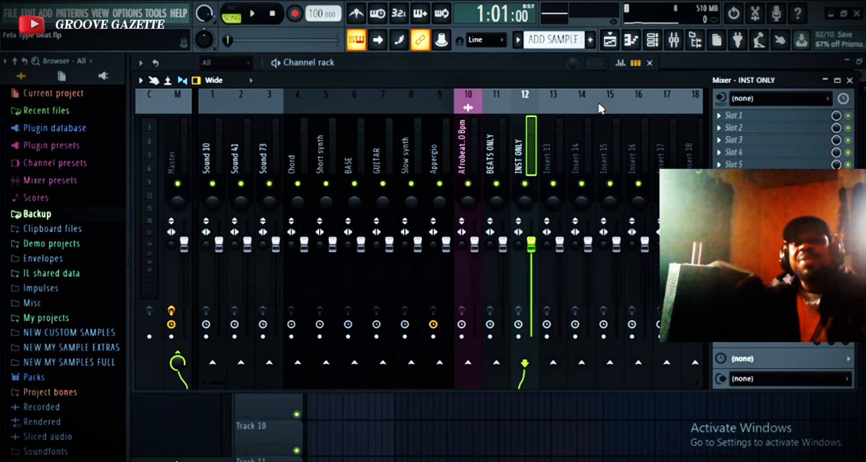
Color the BEATS ONLY mixer track yellow and the INST ONLY mixer track red.
right_click(496, 143)
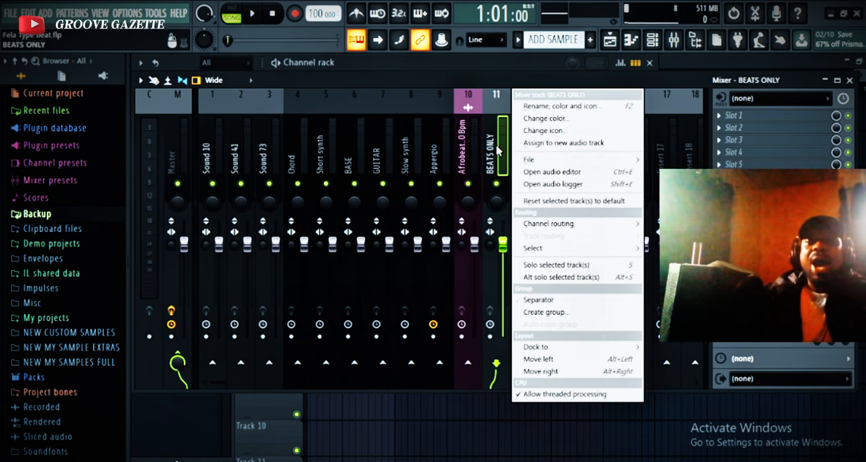
left_click(576, 118)
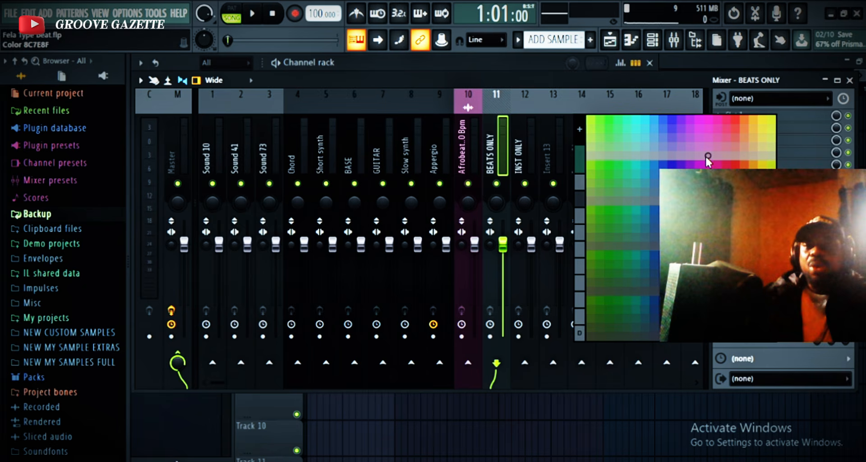
left_click(762, 136)
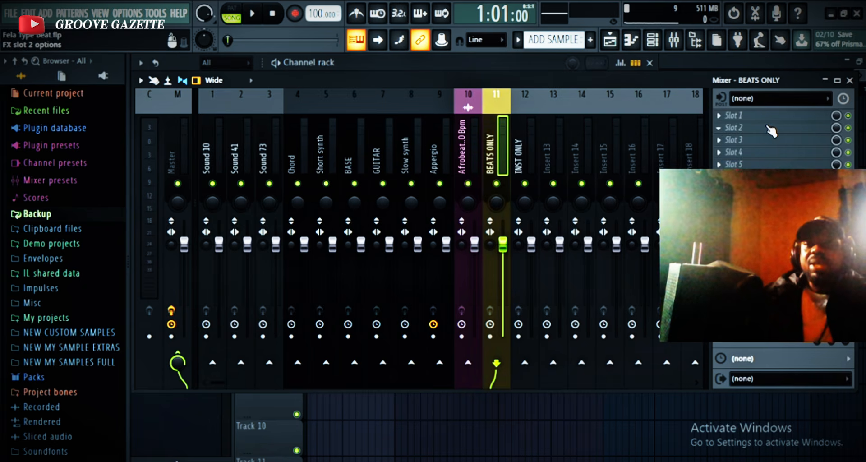
left_click(523, 151)
right_click(521, 150)
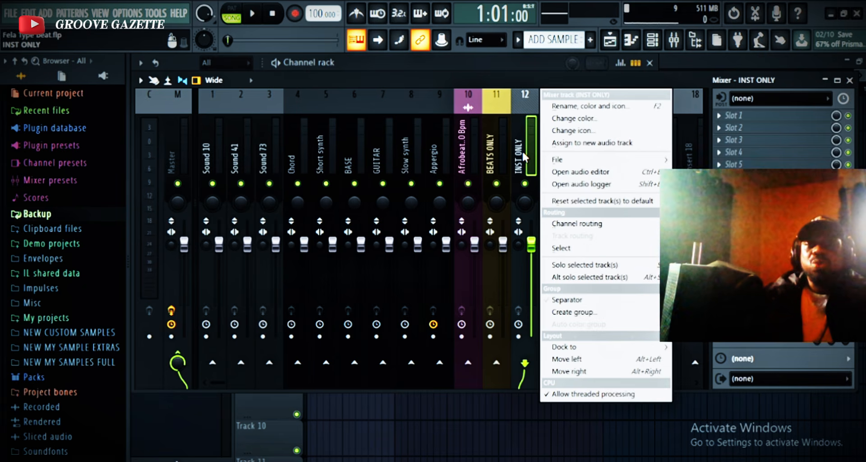
left_click(615, 124)
left_click(802, 190)
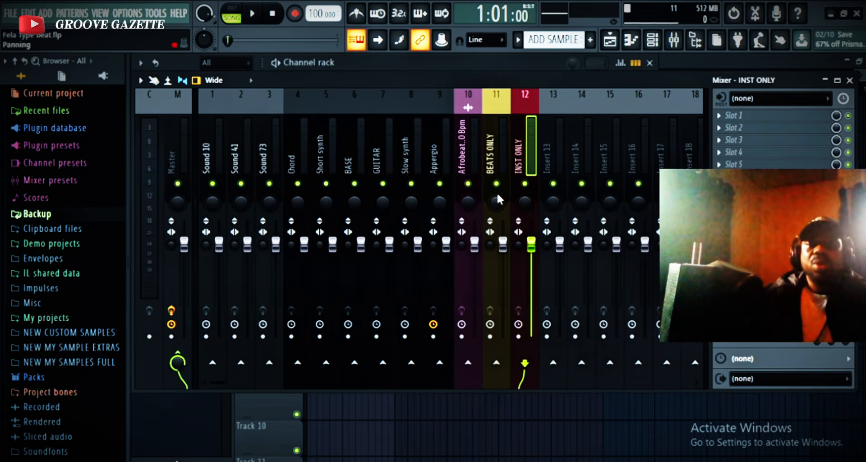
Move the BEATS ONLY track to mixer position 1, directly before Sound 10.
left_click(495, 145)
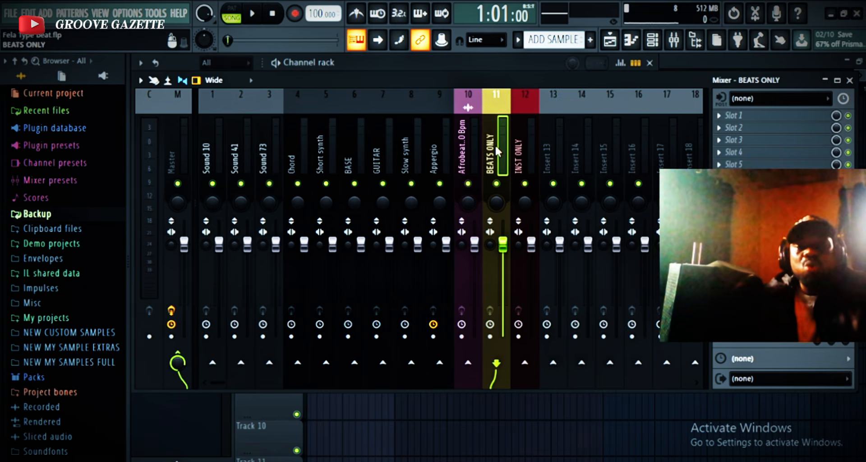
key("alt+Left")
key("alt+Left")
key("alt+Left")
key("alt+Left")
key("alt+Left")
key("alt+Left")
key("alt+Left")
key("alt+Left")
key("alt+Left")
key("alt+Left")
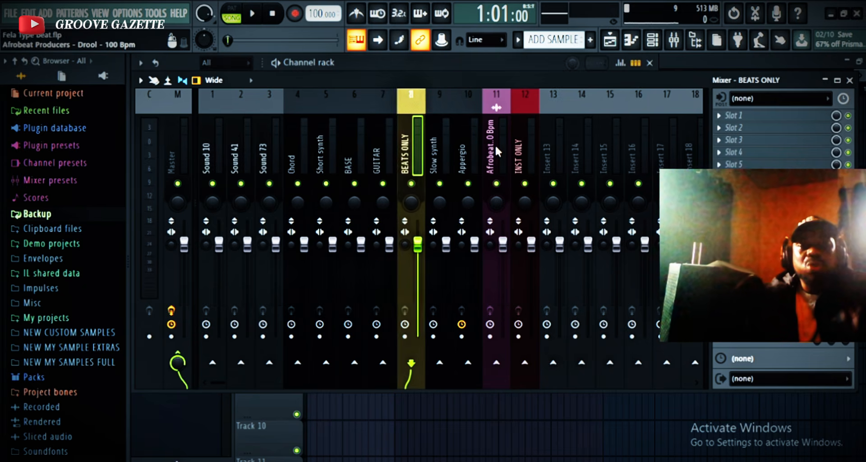
key("alt+Left")
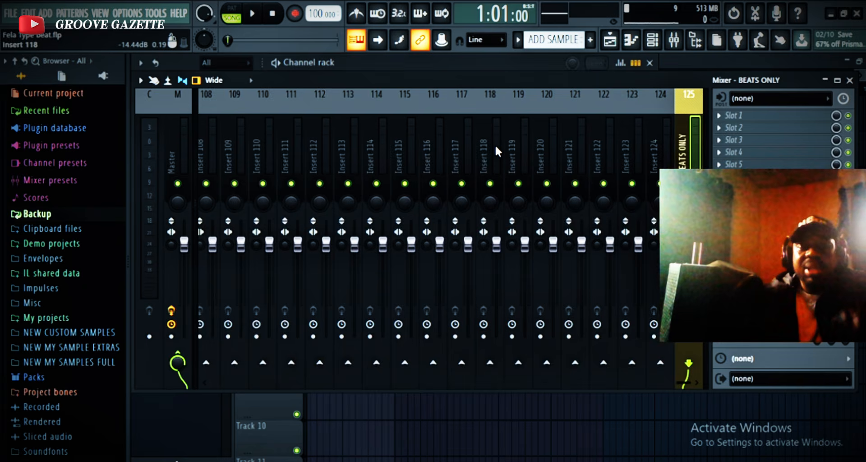
key("alt+Right")
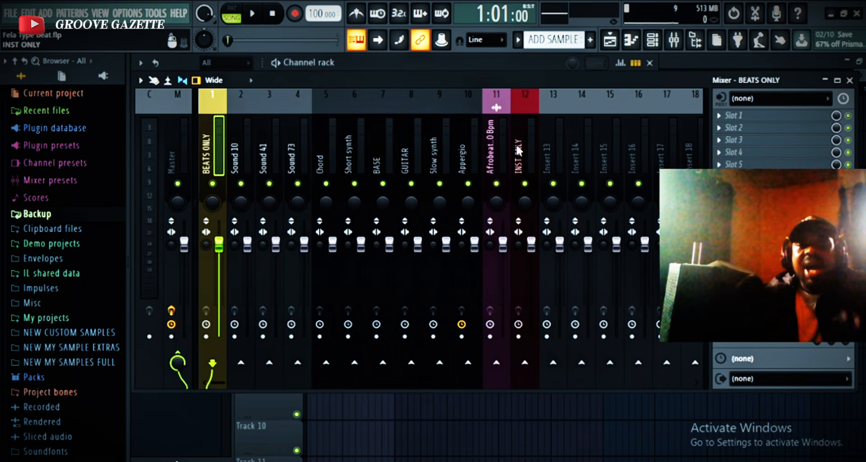
Move the INST ONLY track directly before Chord and the Afrobeat loop track directly after BEATS ONLY.
left_click(519, 145)
key("alt+Left")
key("alt+Left")
key("alt+Left")
key("alt+Left")
key("alt+Left")
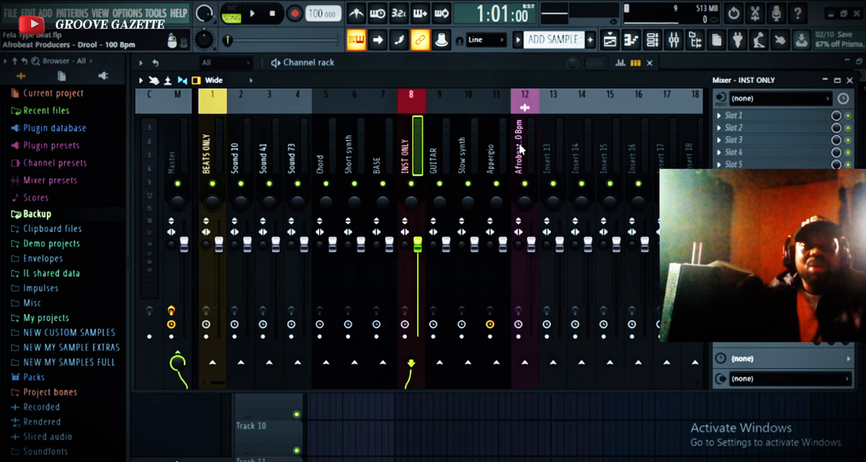
key("alt+Left")
key("alt+Left")
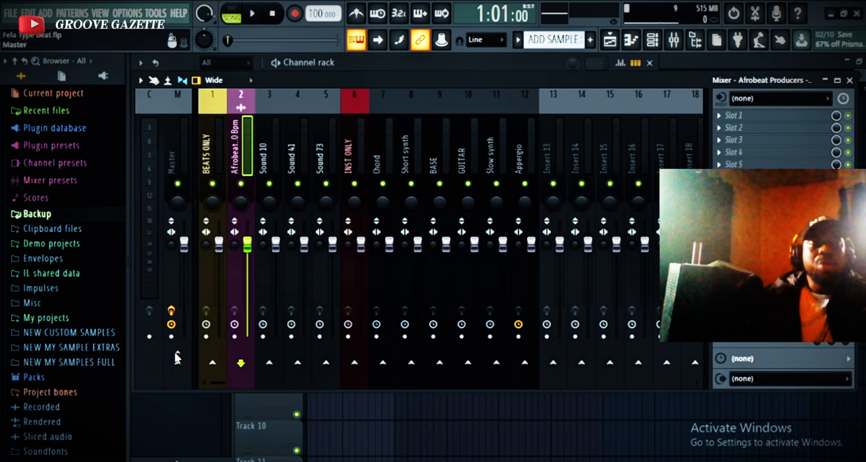
Route the Afrobeat loop, Sound 10, Sound 41 and Sound 73 tracks to BEATS ONLY instead of the Master.
left_click(267, 160)
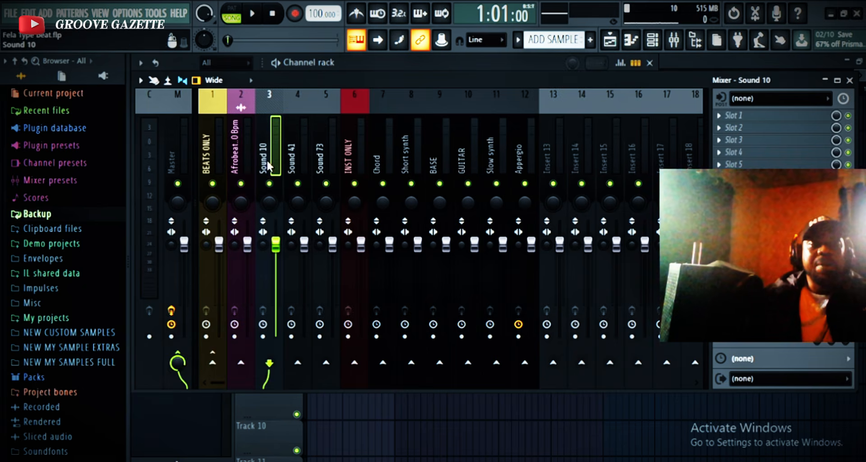
left_click(212, 364)
left_click(297, 160)
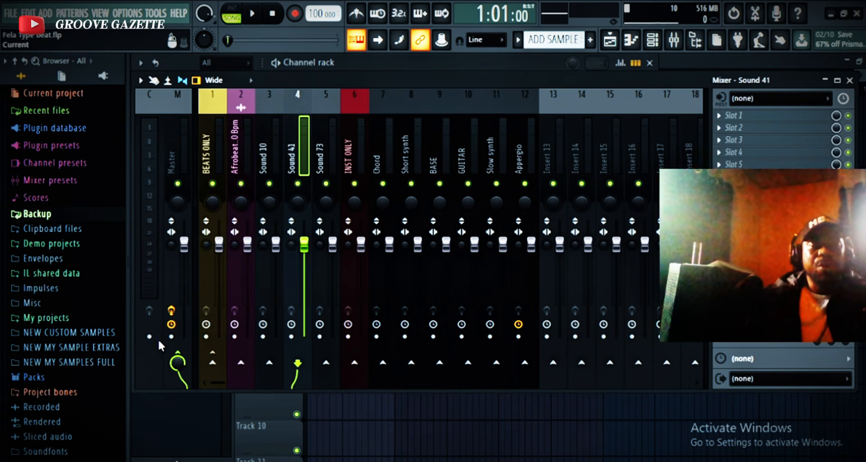
left_click(214, 365)
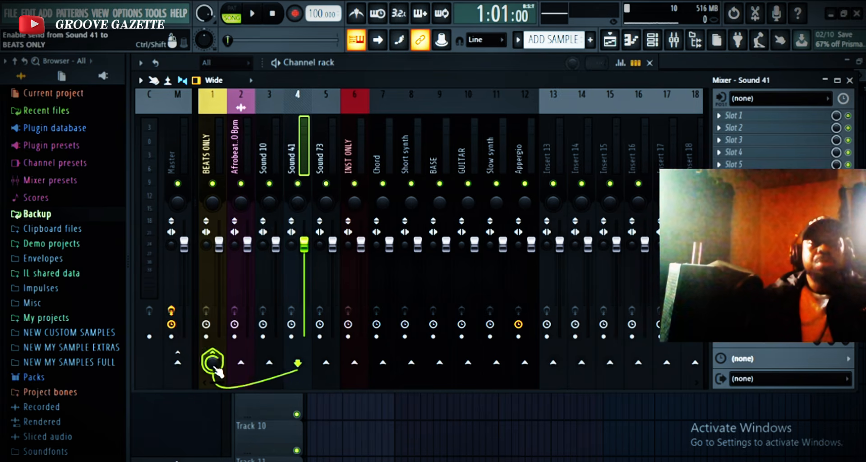
left_click(323, 134)
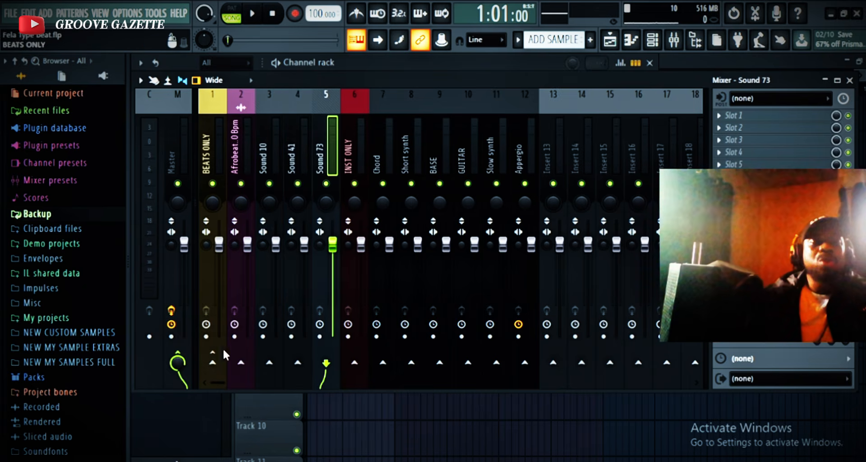
left_click(178, 361)
left_click(212, 362)
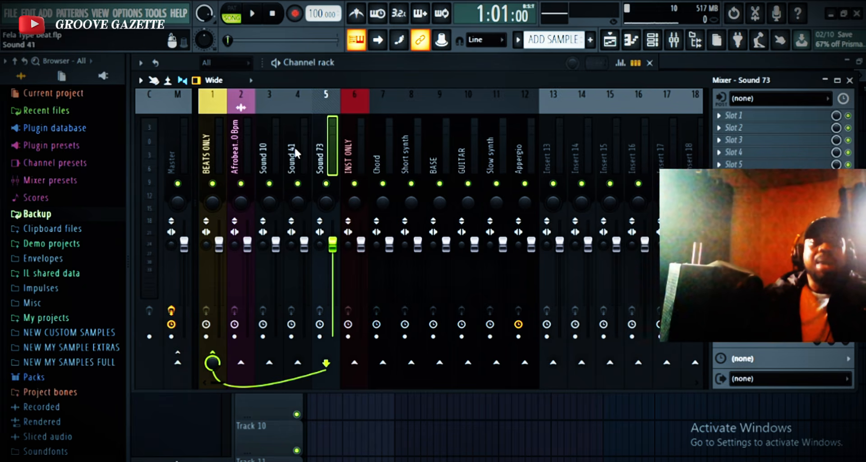
left_click(210, 155)
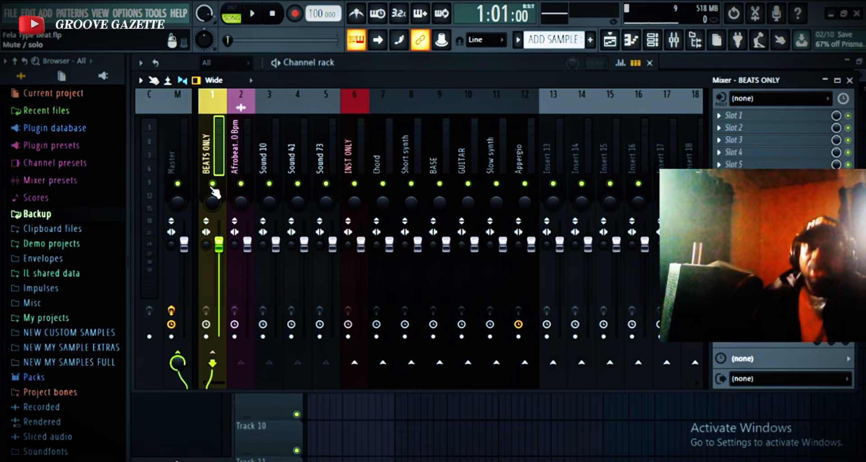
Route the instrument tracks from Chord through Appergio to INST ONLY instead of the Master.
left_click(354, 154)
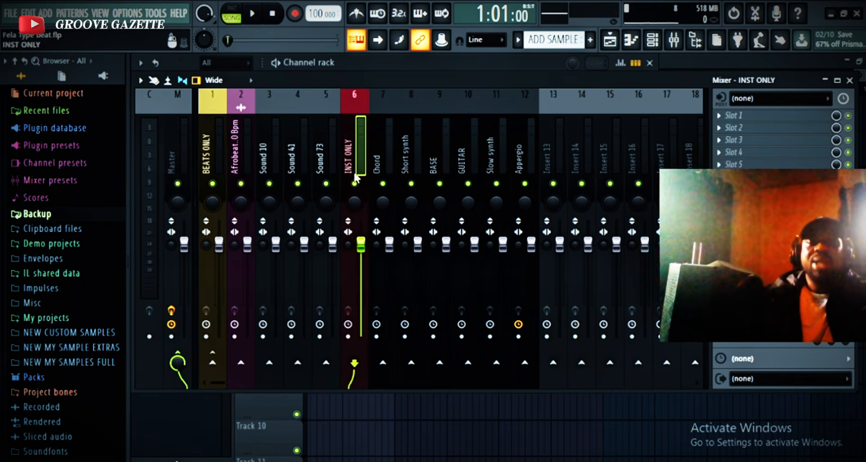
left_click(387, 136)
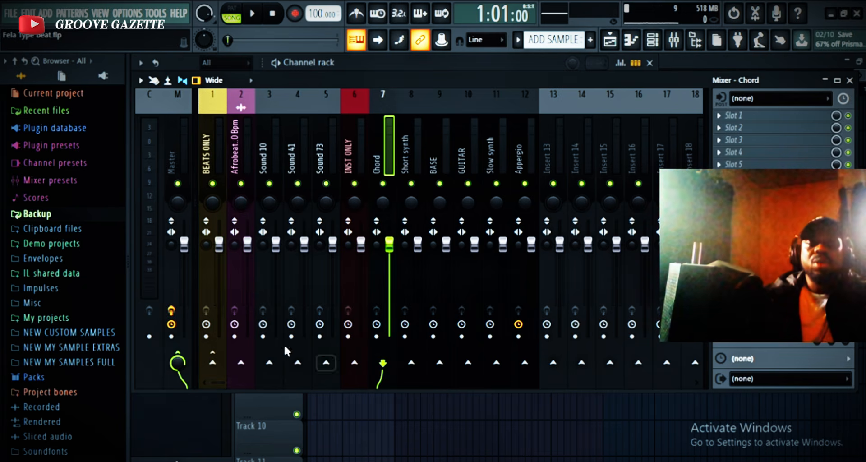
left_click(178, 361)
left_click(354, 362)
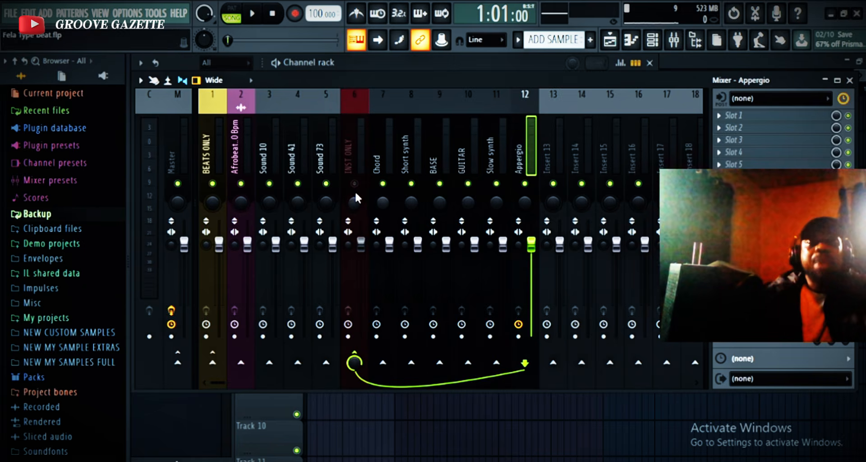
Unmute INST ONLY and test the grouping by playing the song with BEATS ONLY muted, and again with it unmuted.
left_click(355, 183)
left_click(212, 184)
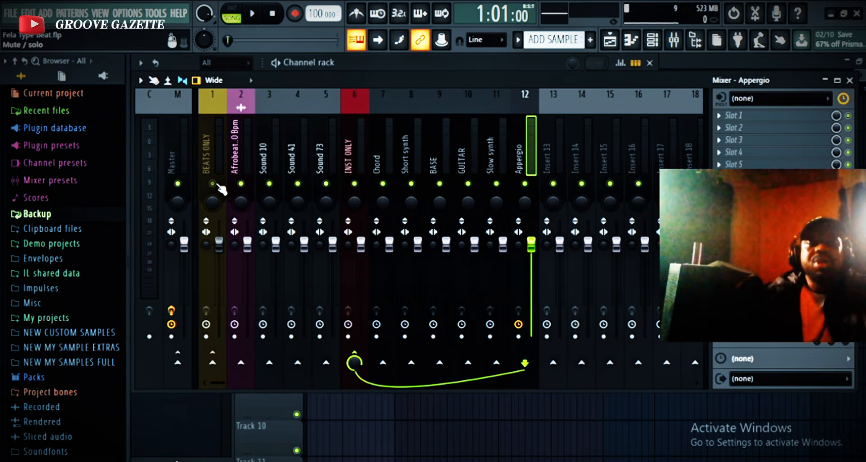
key("space")
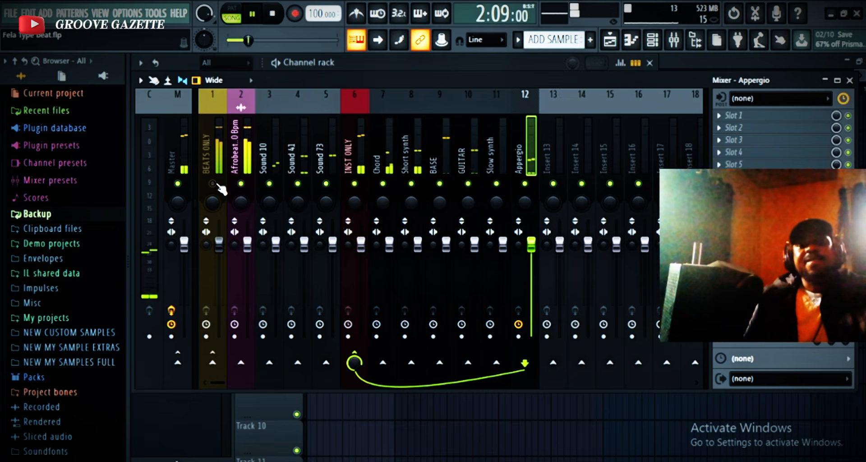
key("space")
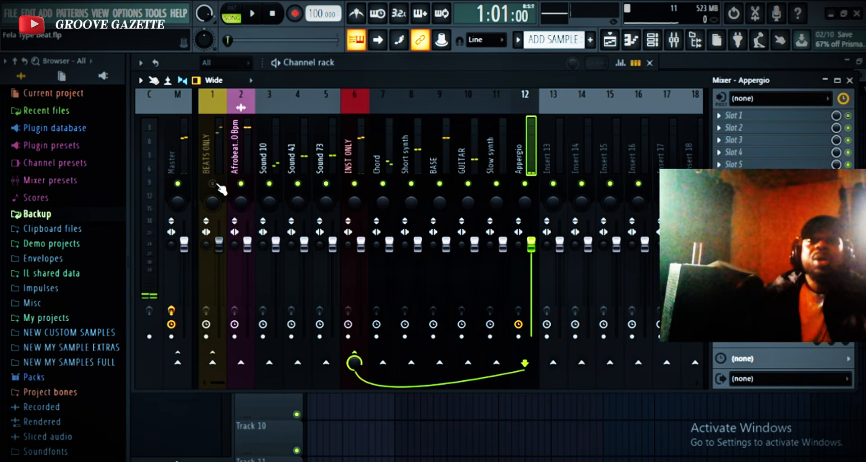
left_click(213, 183)
key("space")
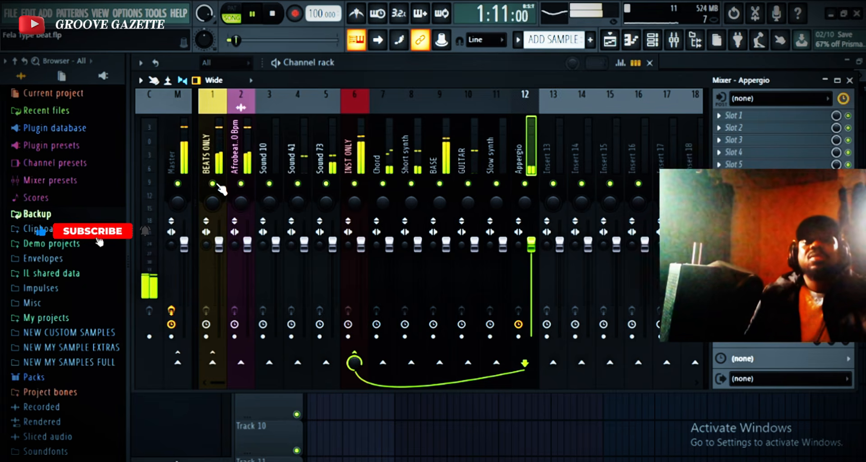
key("space")
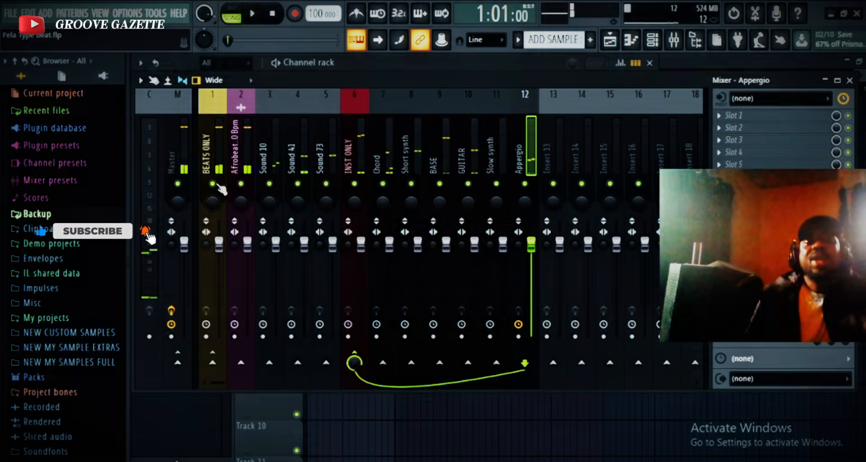